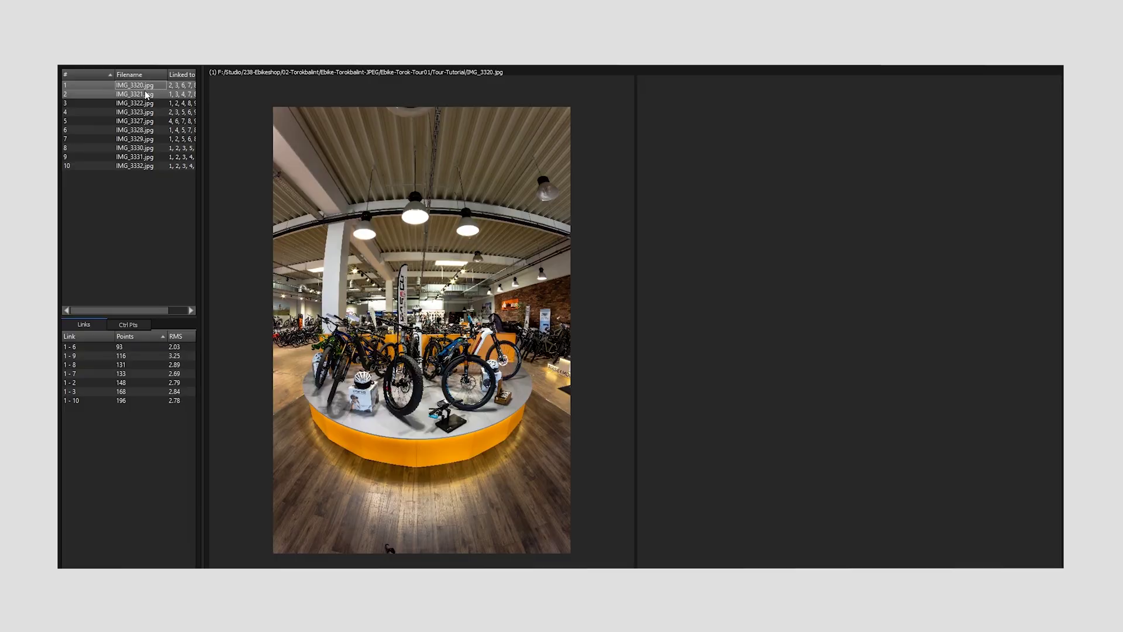
- Show image IMG_3321 beside IMG_3320 in the Control Points tab
left_click(146, 94)
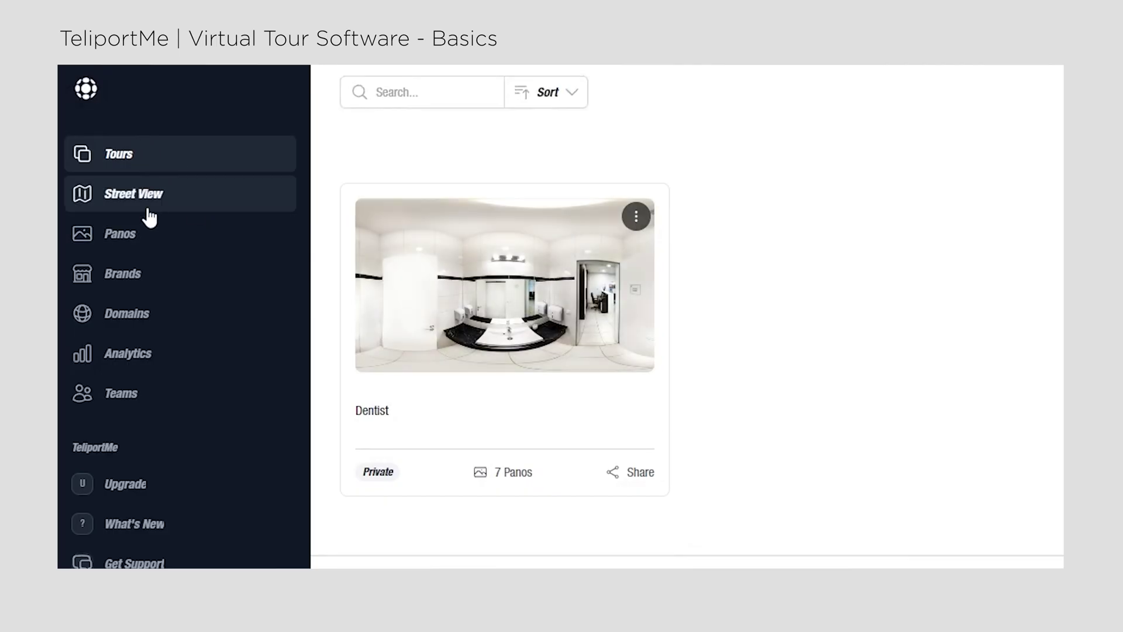
- Start a new custom domain and enter gabavr as the domain name
left_click(145, 234)
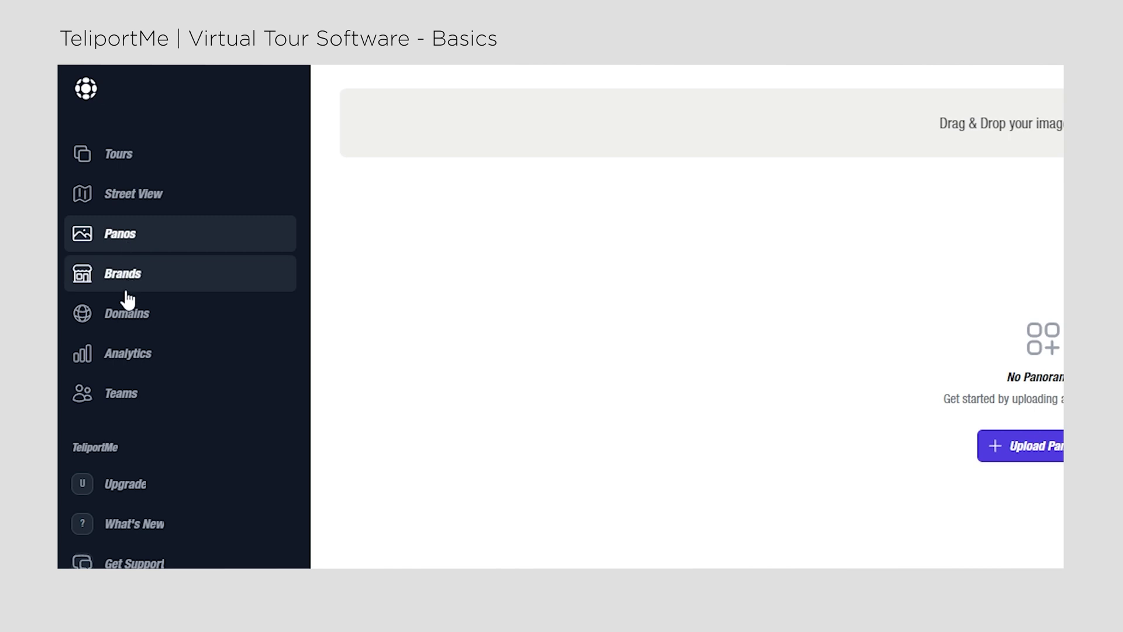
left_click(146, 319)
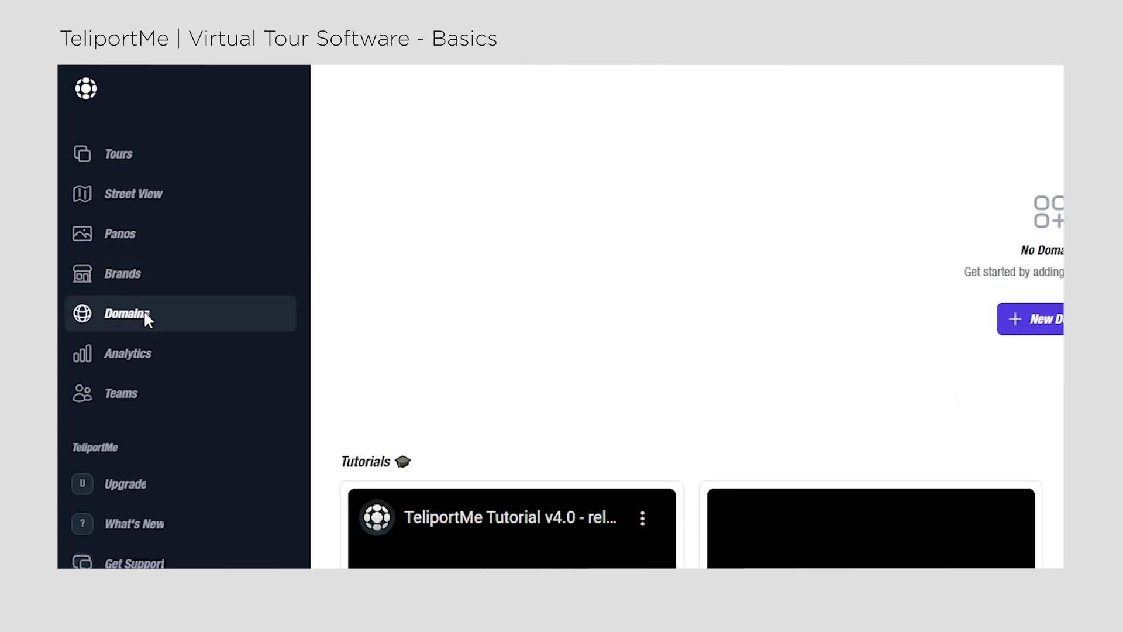
left_click(565, 321)
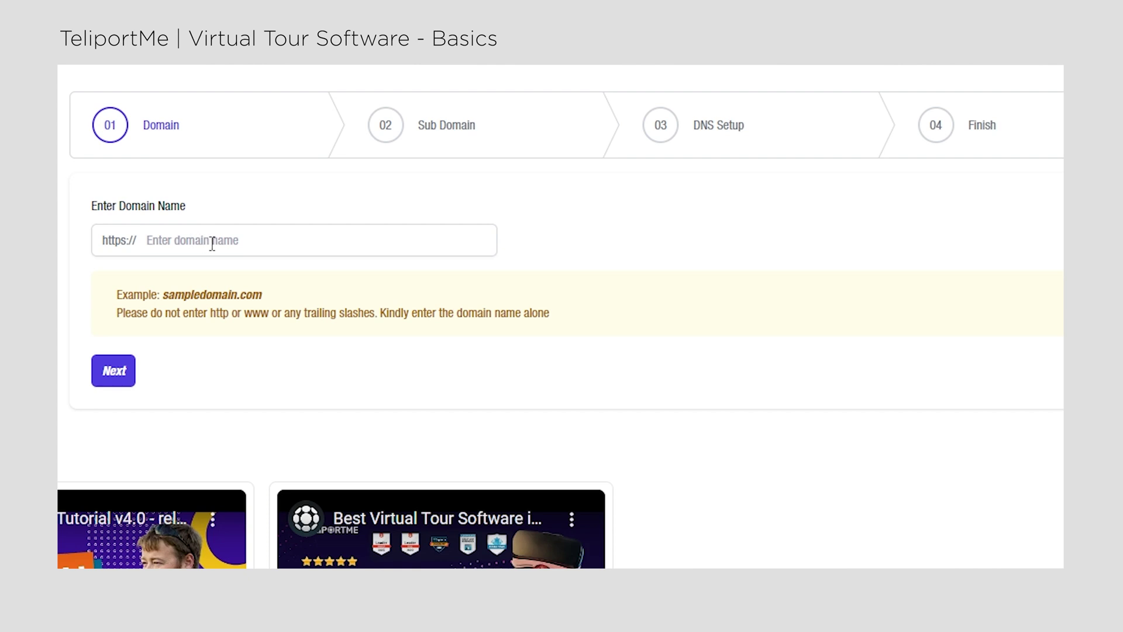
left_click(241, 240)
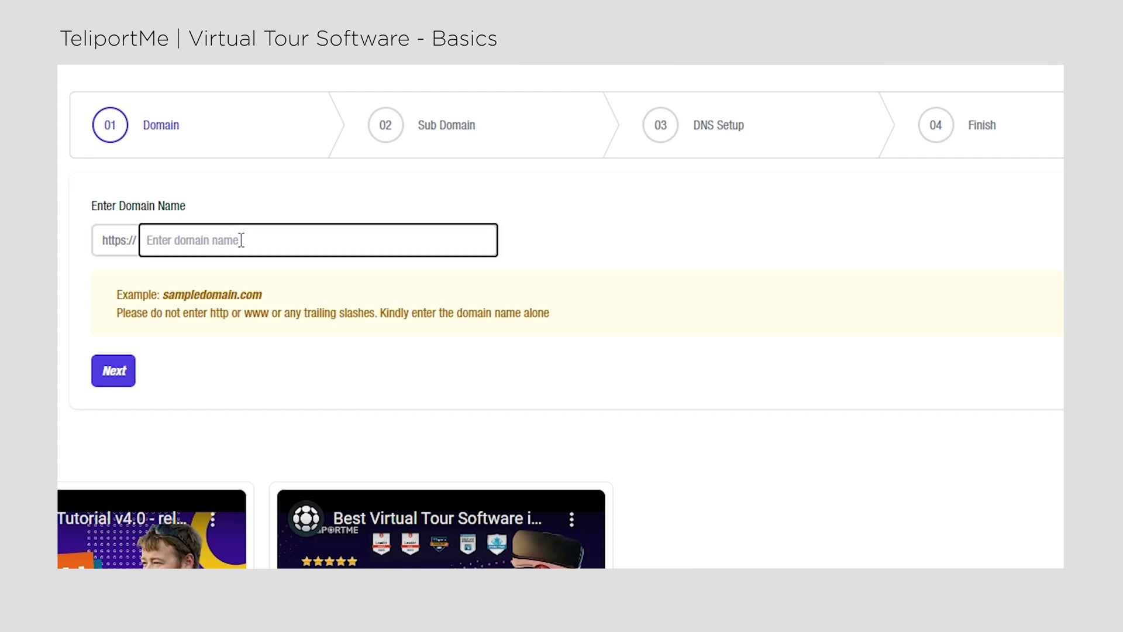
type("gabavr")
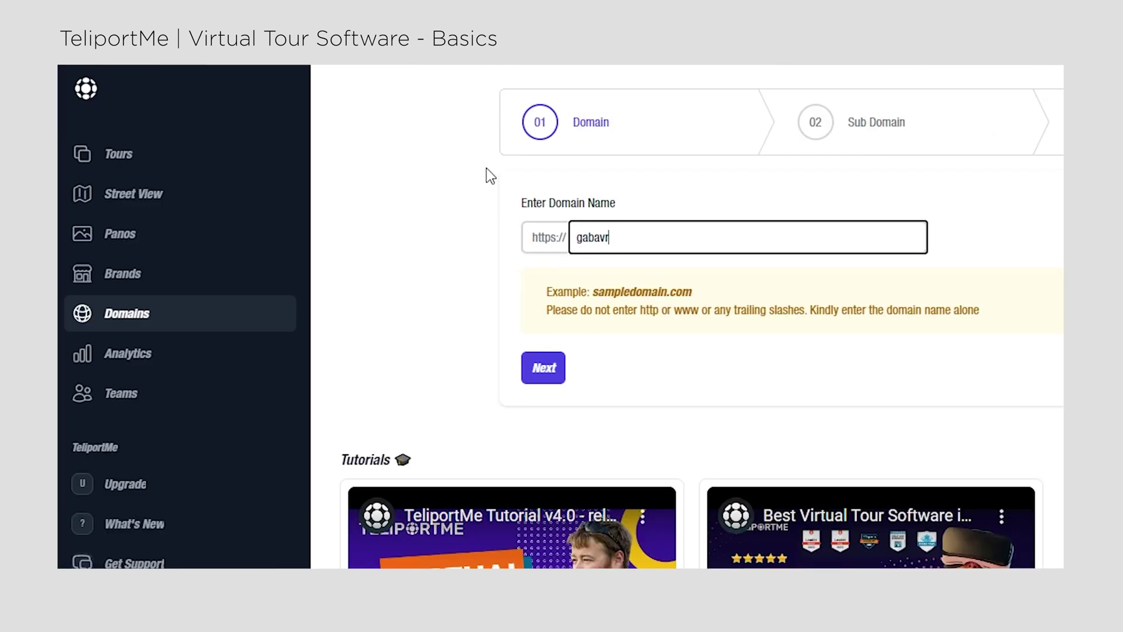
- Set the sub-domain to dentist-tour, then start the Dentist tour from its splash screen
left_click(552, 379)
type("dentist-tour")
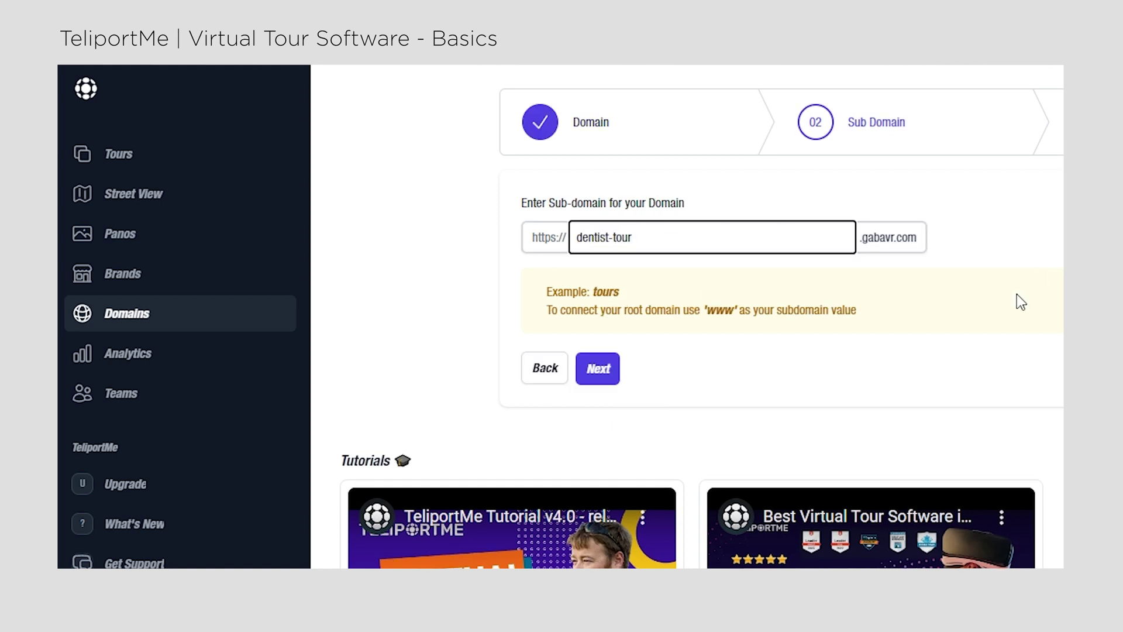
left_click(603, 381)
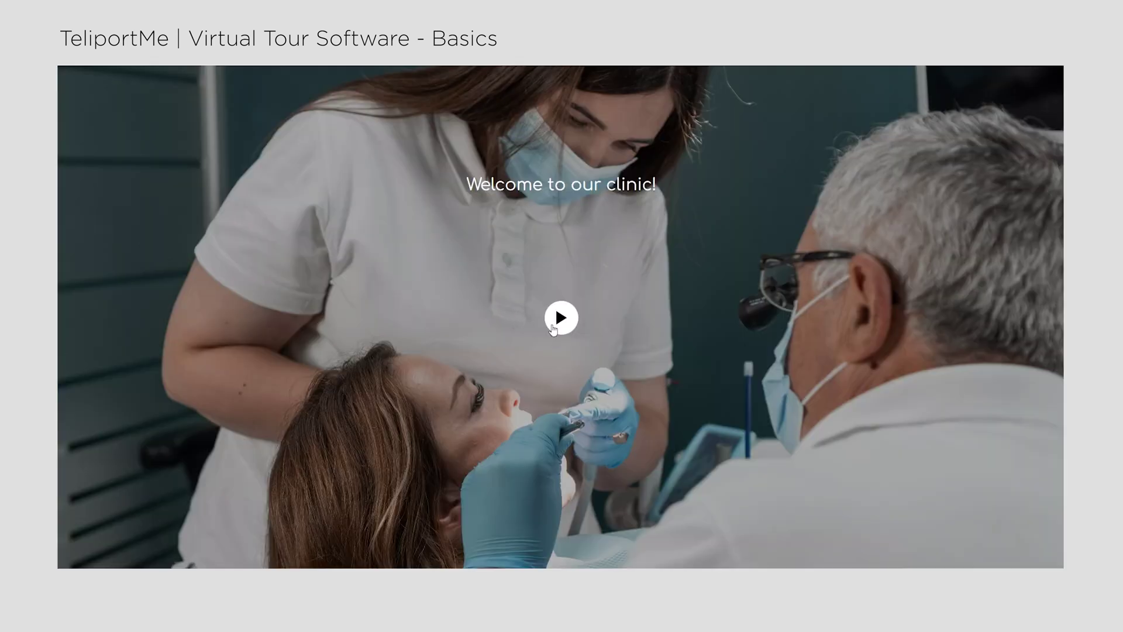
left_click(561, 314)
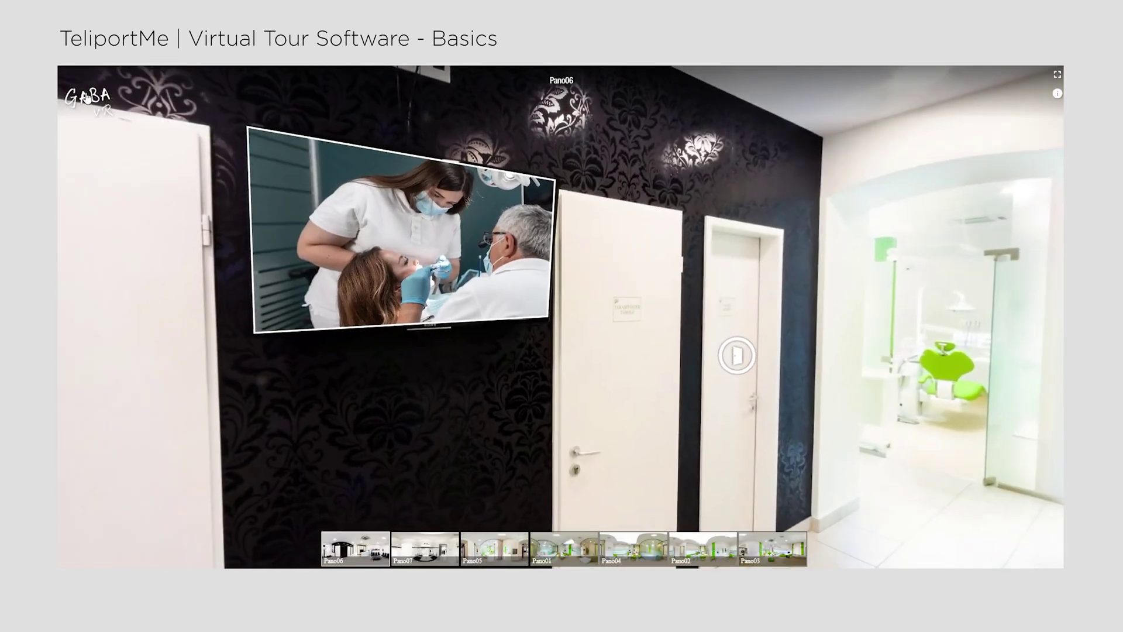
- Turn the Pano06 entrance view toward the reception desk
left_click_drag(611, 205, 556, 332)
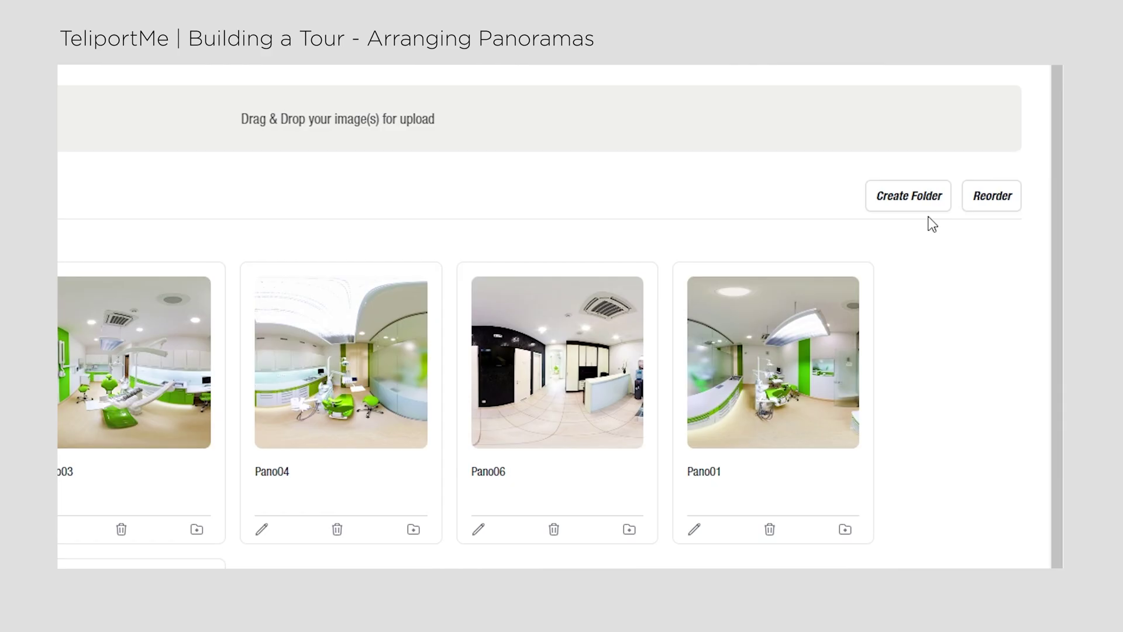
- Reorder panoramas to Pano06, Pano07, Pano05, Pano01, Pano04, Pano02, Pano03 and save the order
left_click(989, 206)
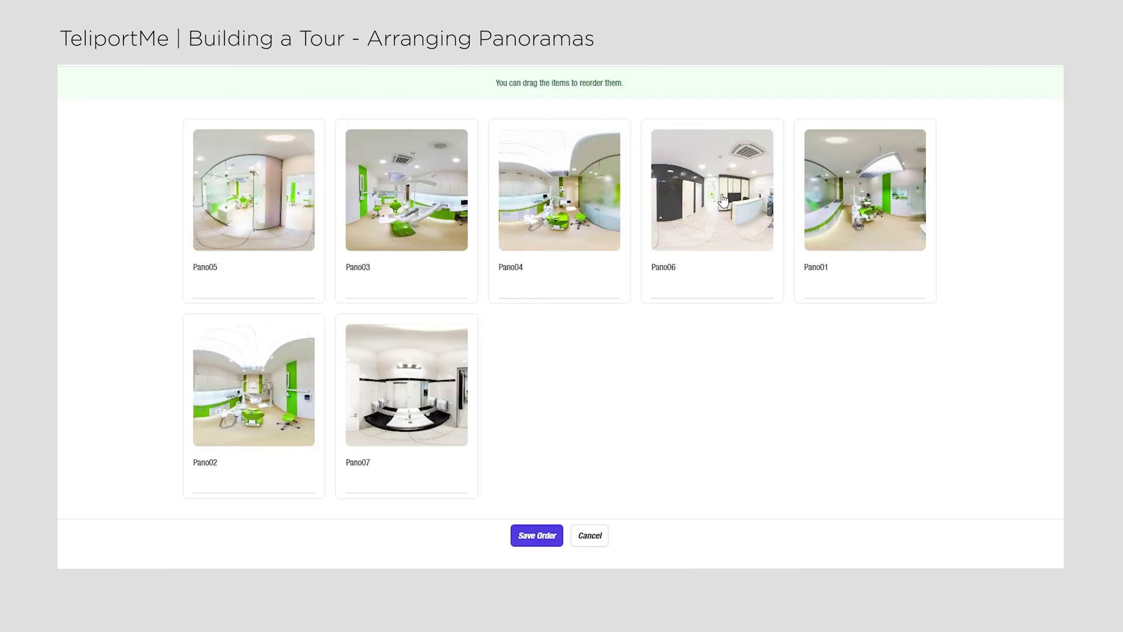
left_click_drag(724, 199, 257, 199)
left_click_drag(409, 408, 413, 293)
left_click_drag(269, 417, 711, 258)
left_click_drag(258, 381, 819, 275)
left_click_drag(392, 407, 253, 406)
left_click(533, 538)
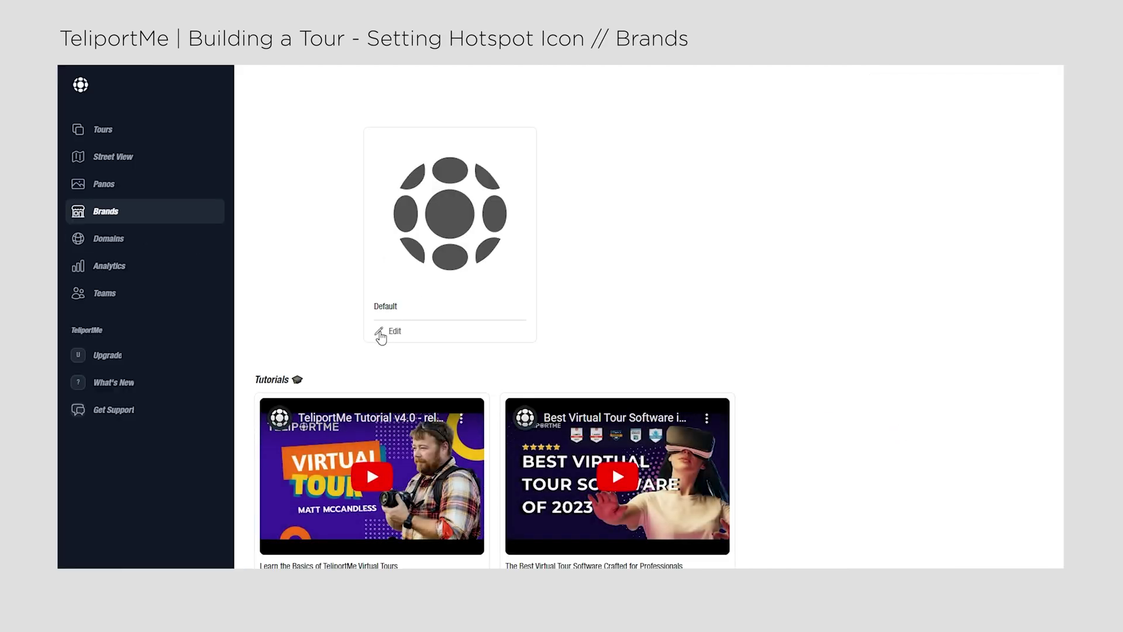
- Give the Default brand a plain oval ring hotspot icon, then open the Dentist tour in the editor
left_click(380, 331)
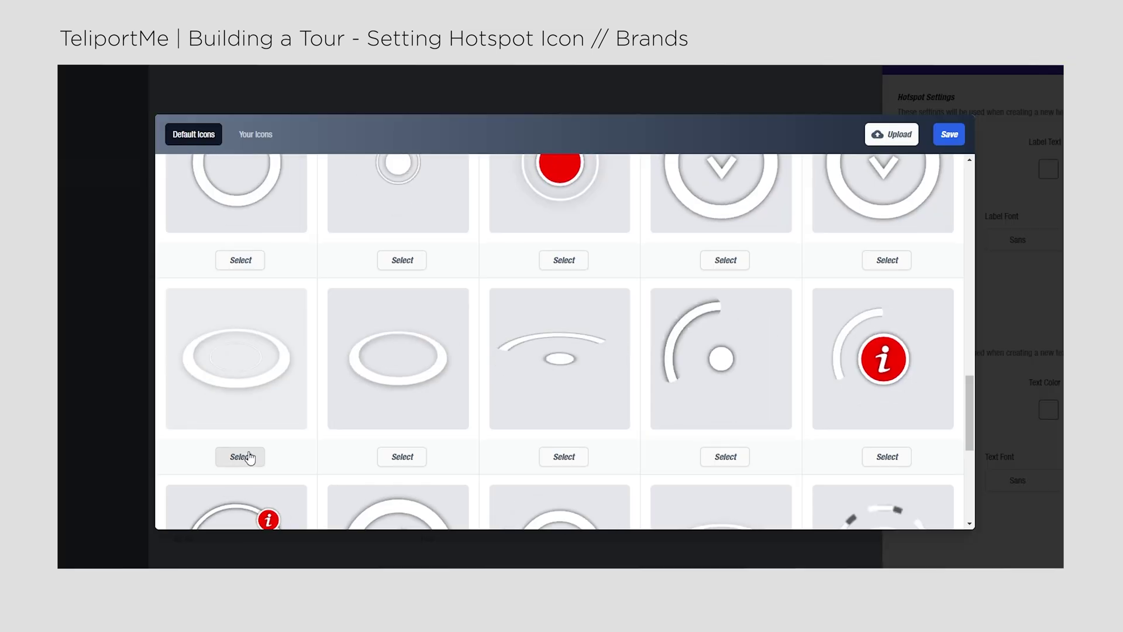
left_click(248, 456)
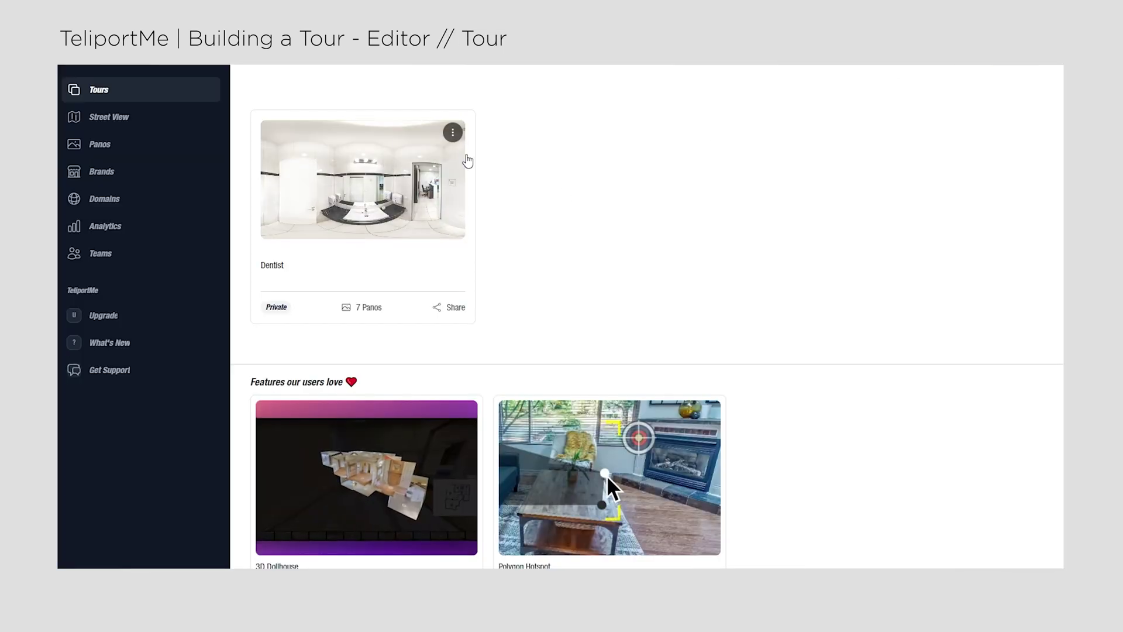
left_click(452, 134)
scroll(396, 266, "down", 1)
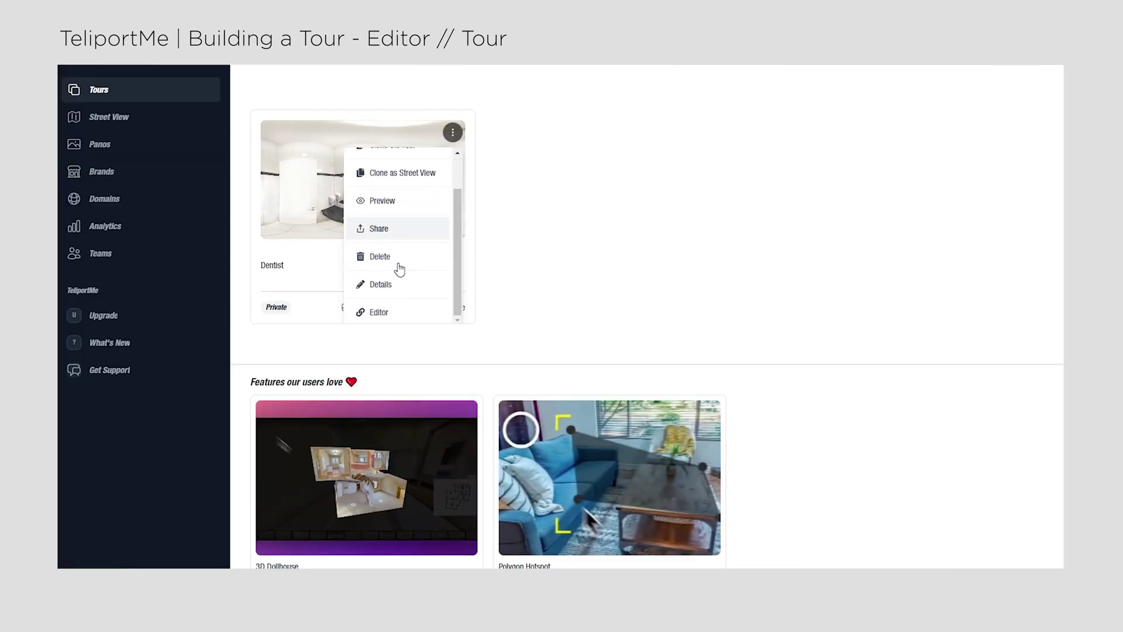
left_click(396, 308)
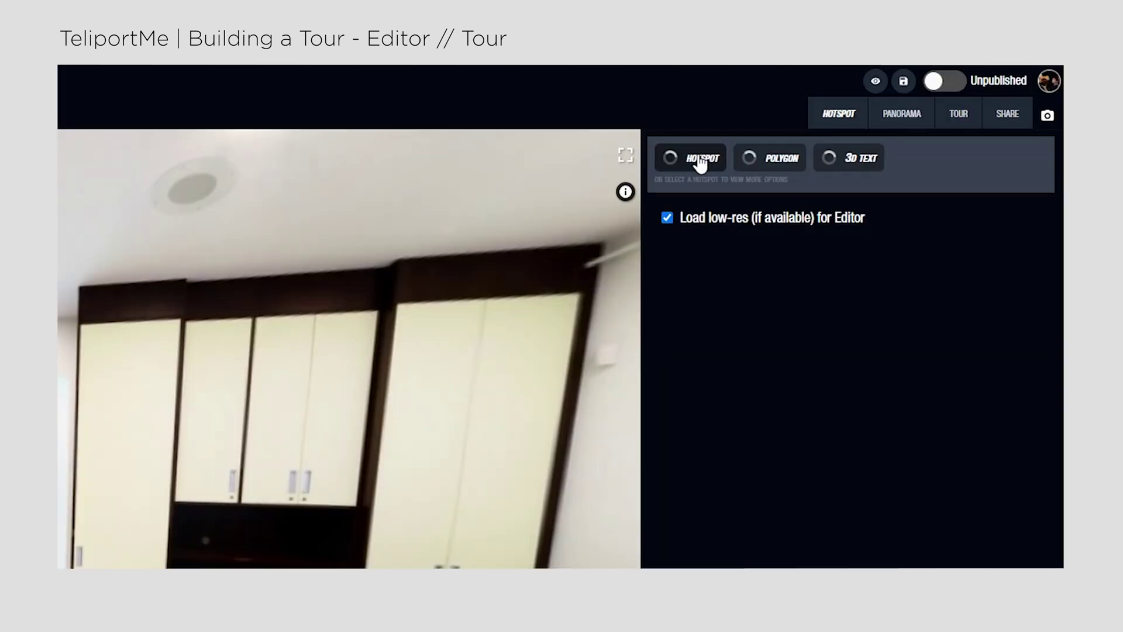
- Add an upright Pano06 hallway hotspot linked to Pano05 and save it
left_click(700, 160)
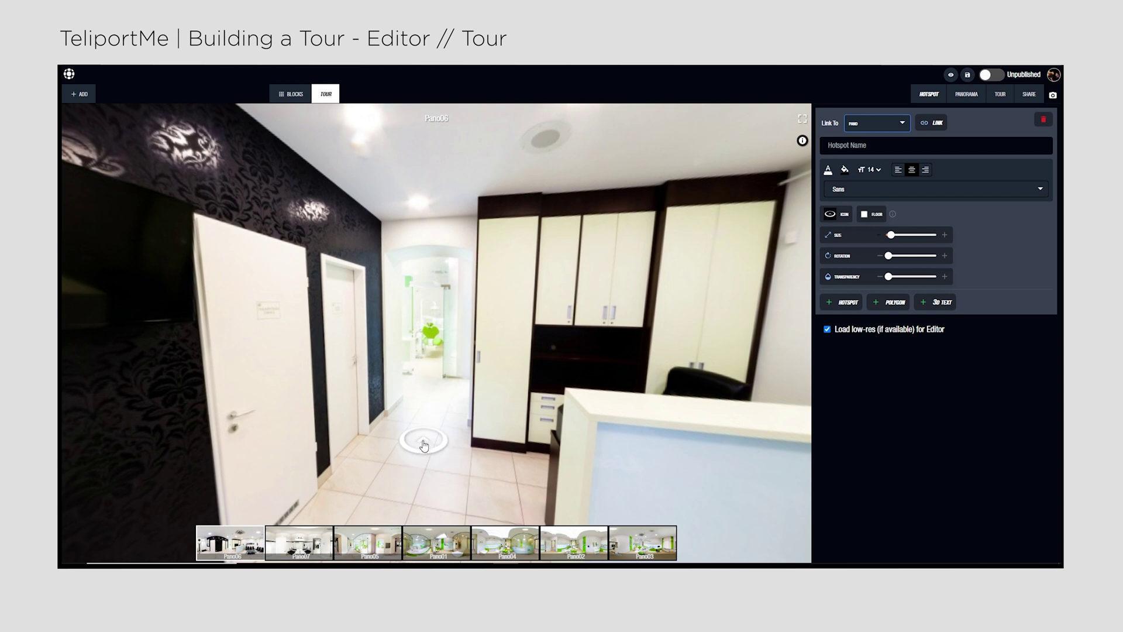
left_click(443, 439)
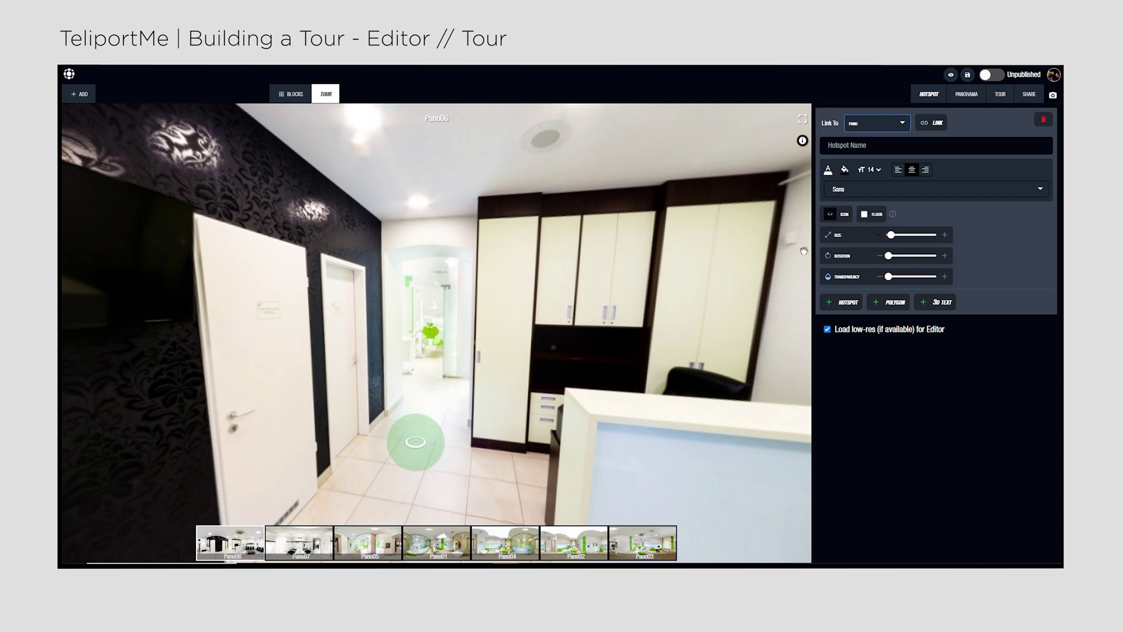
left_click(864, 214)
left_click(878, 217)
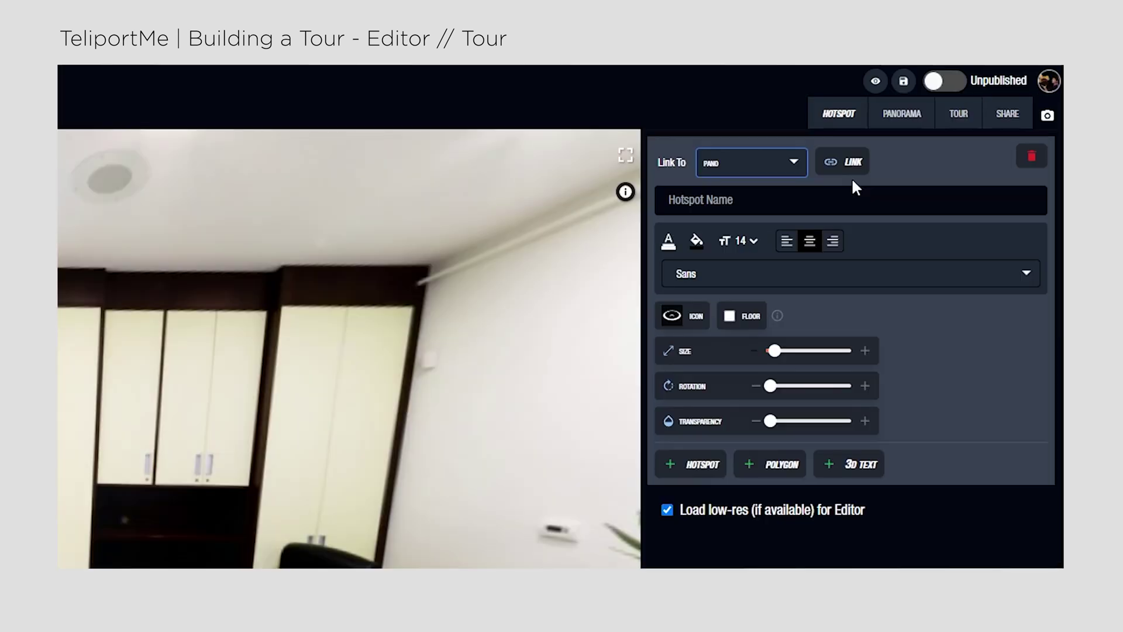
left_click(848, 162)
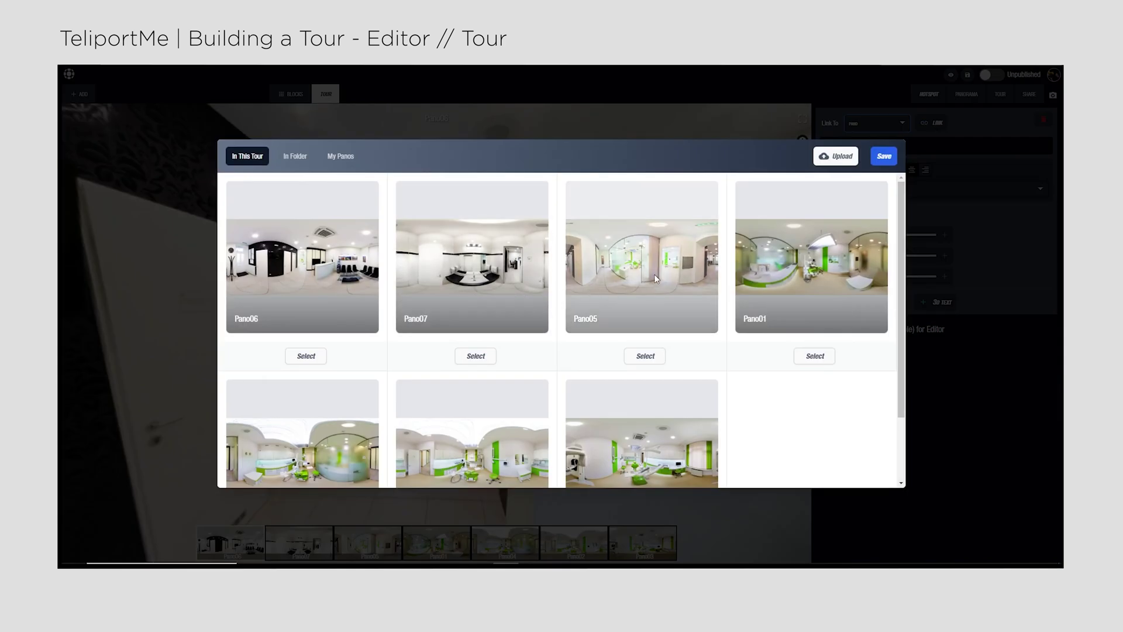
left_click(635, 356)
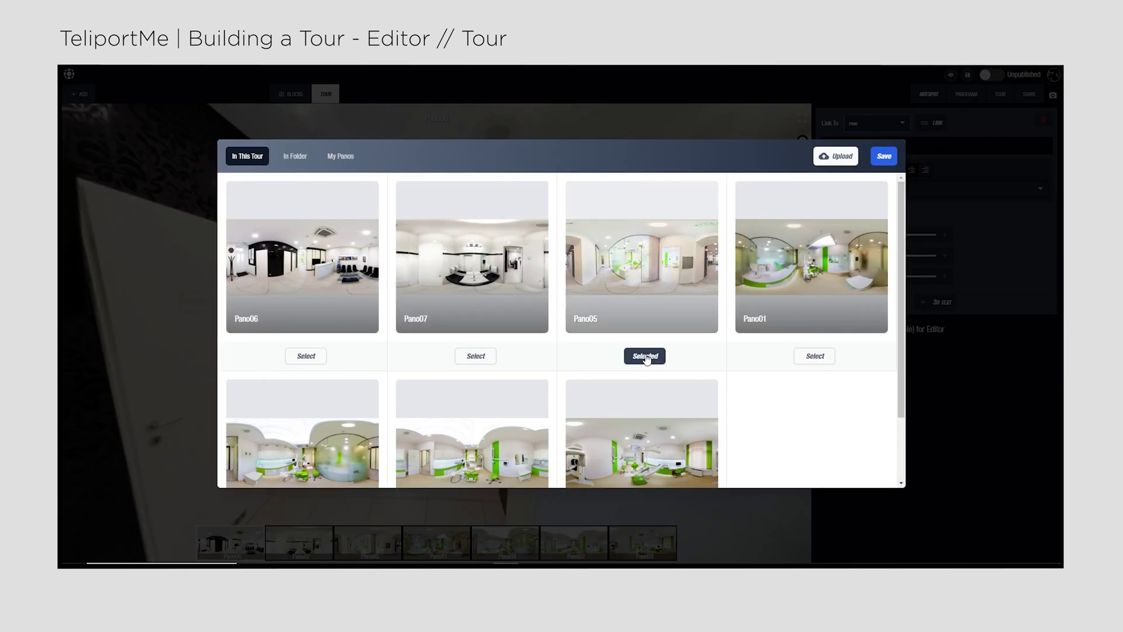
left_click(885, 159)
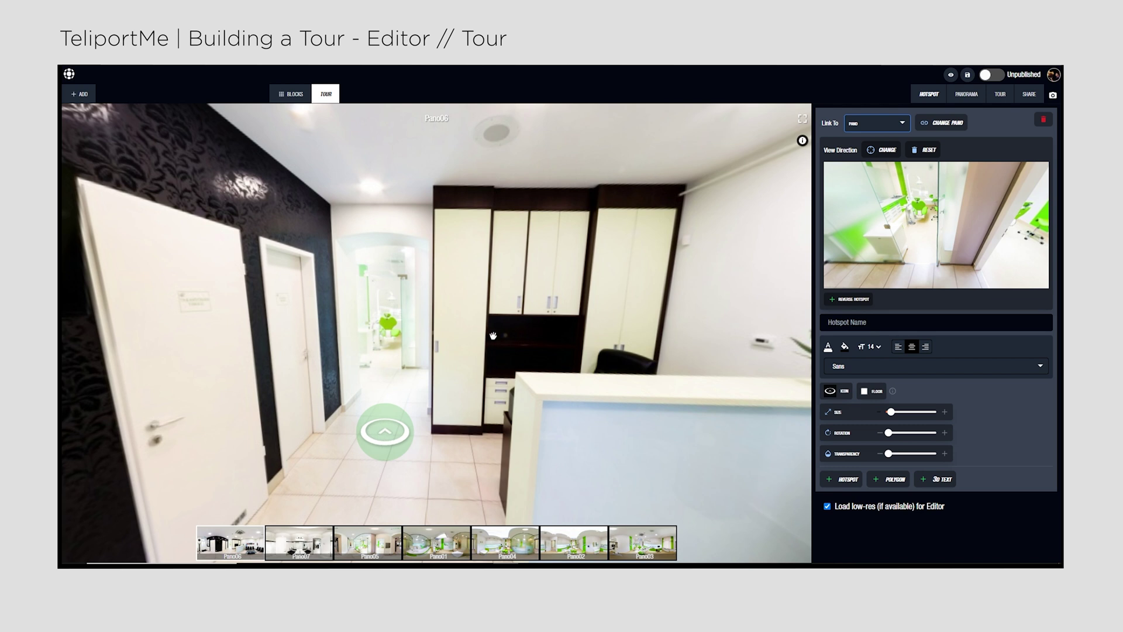
left_click_drag(493, 335, 566, 304)
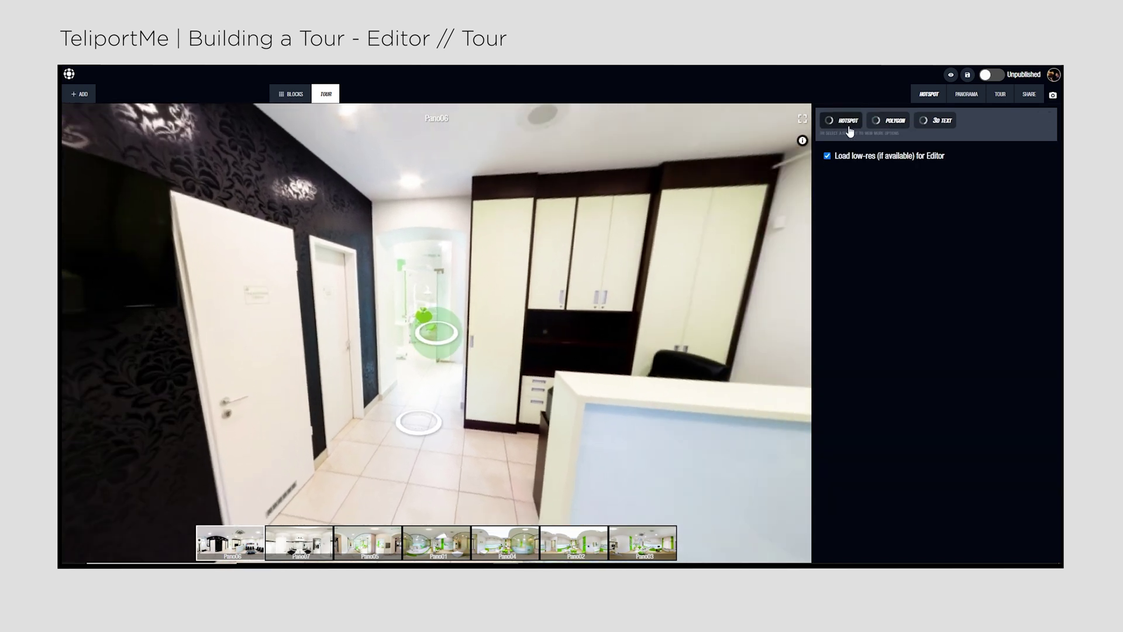
- Add a slightly smaller door hotspot linked to Pano07, with its label cleared
left_click(843, 122)
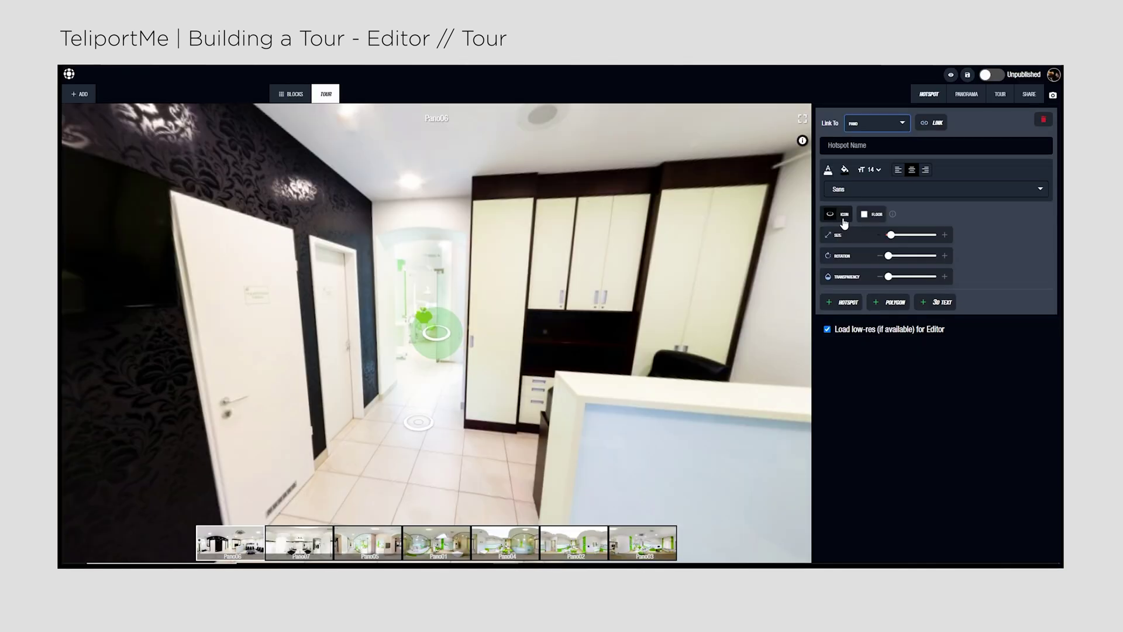
left_click(691, 318)
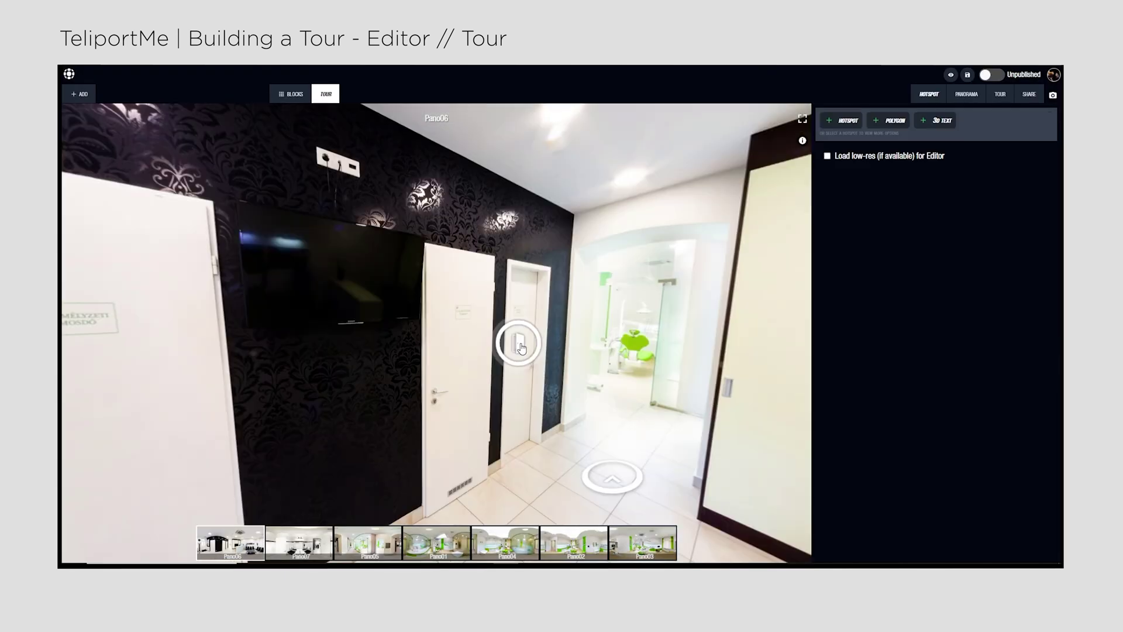
left_click(521, 348)
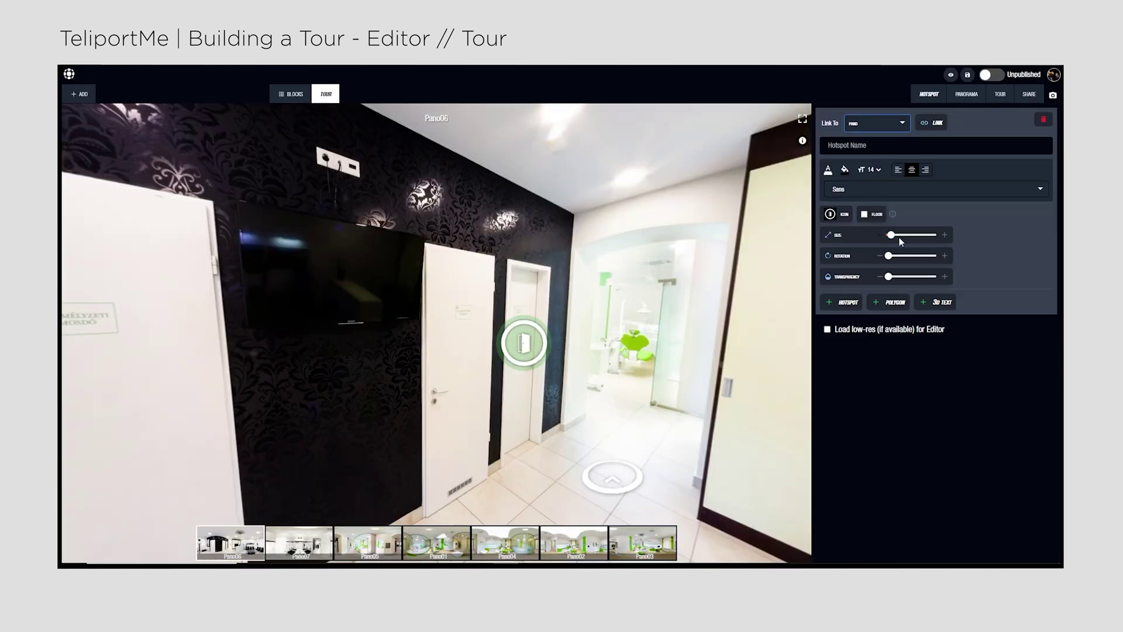
left_click_drag(891, 234, 890, 234)
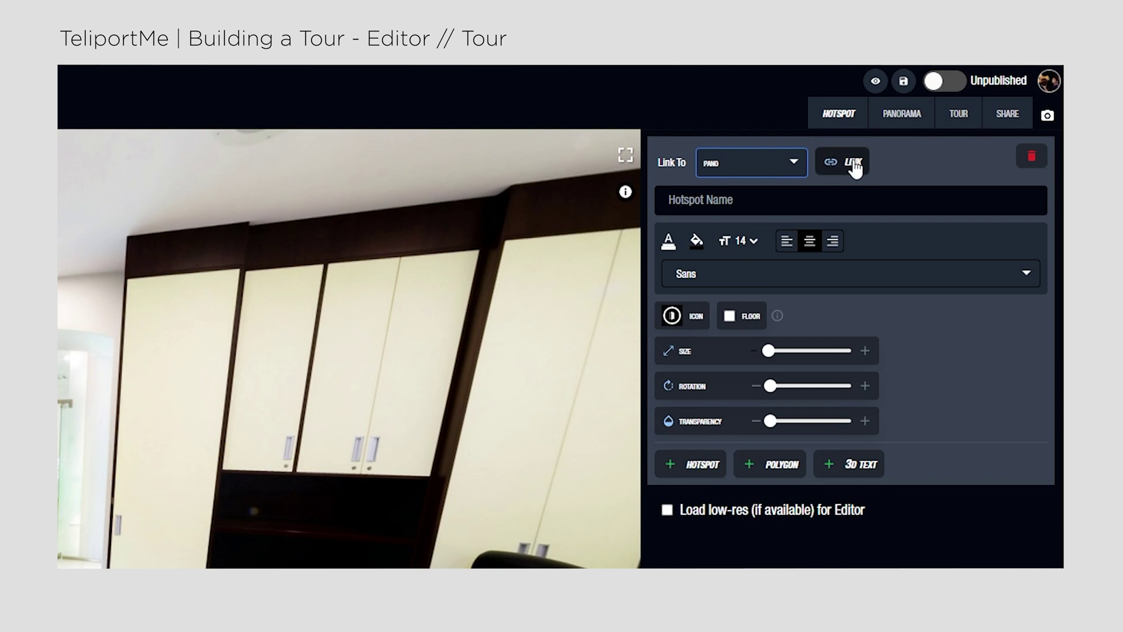
left_click(933, 122)
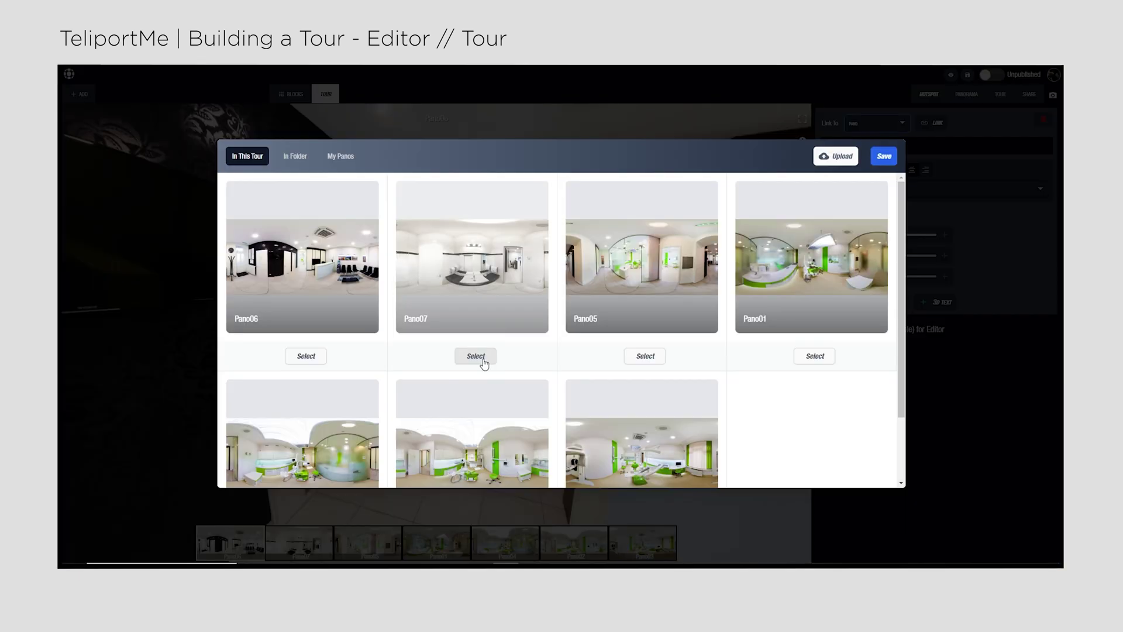
left_click(884, 156)
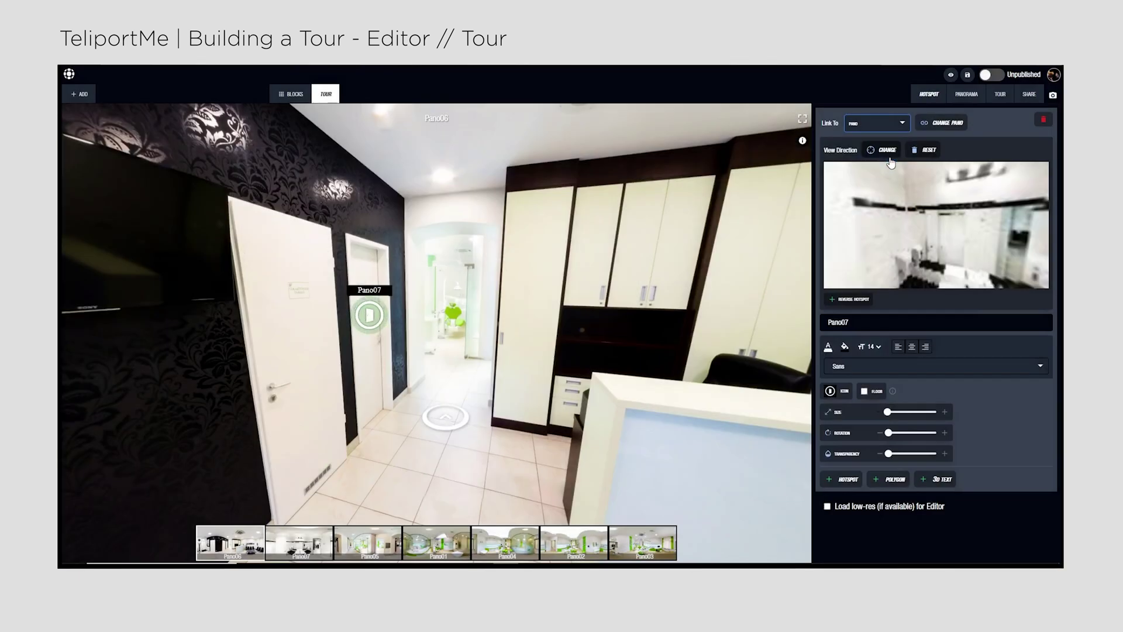
key("BackSpace")
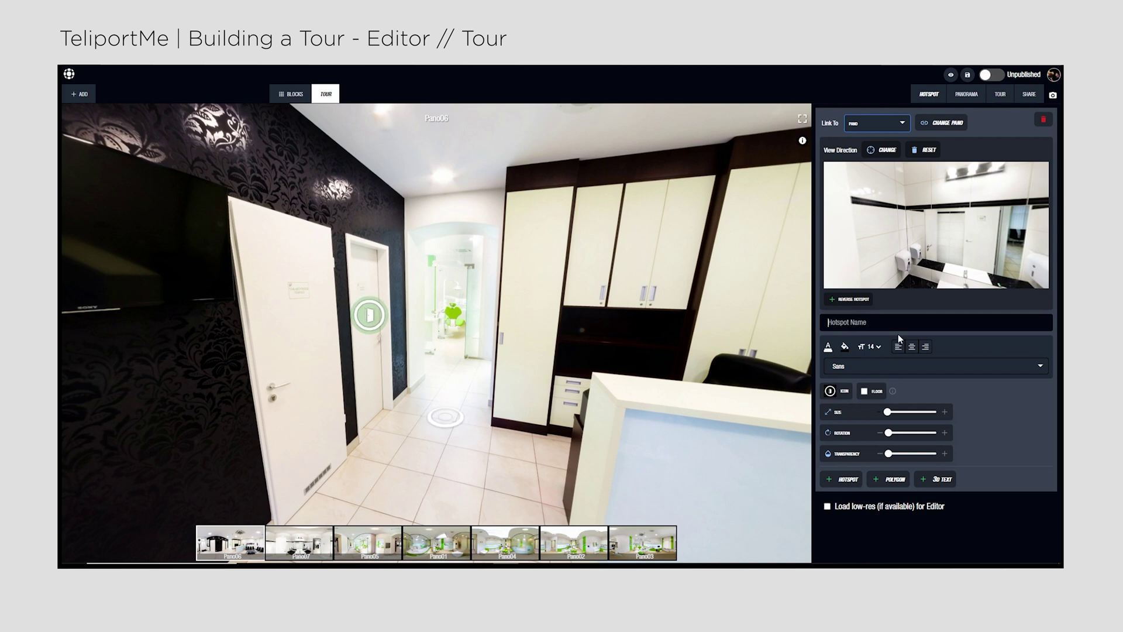
- Save the door hotspot's arrival view facing the washroom mirror and towel dispensers
left_click(886, 151)
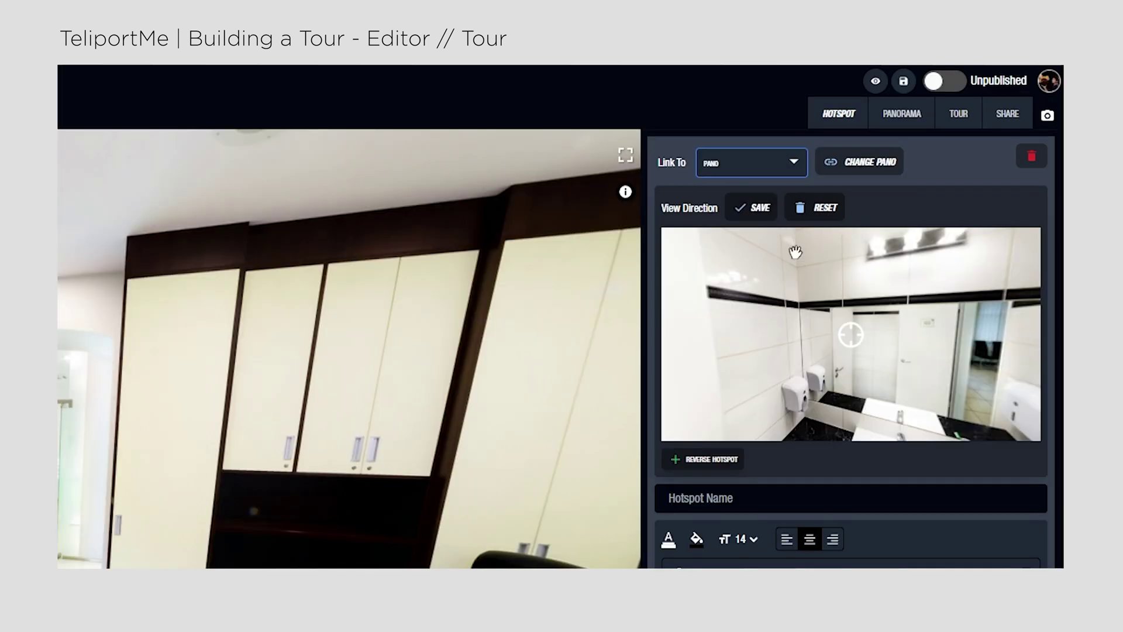
left_click_drag(795, 251, 815, 337)
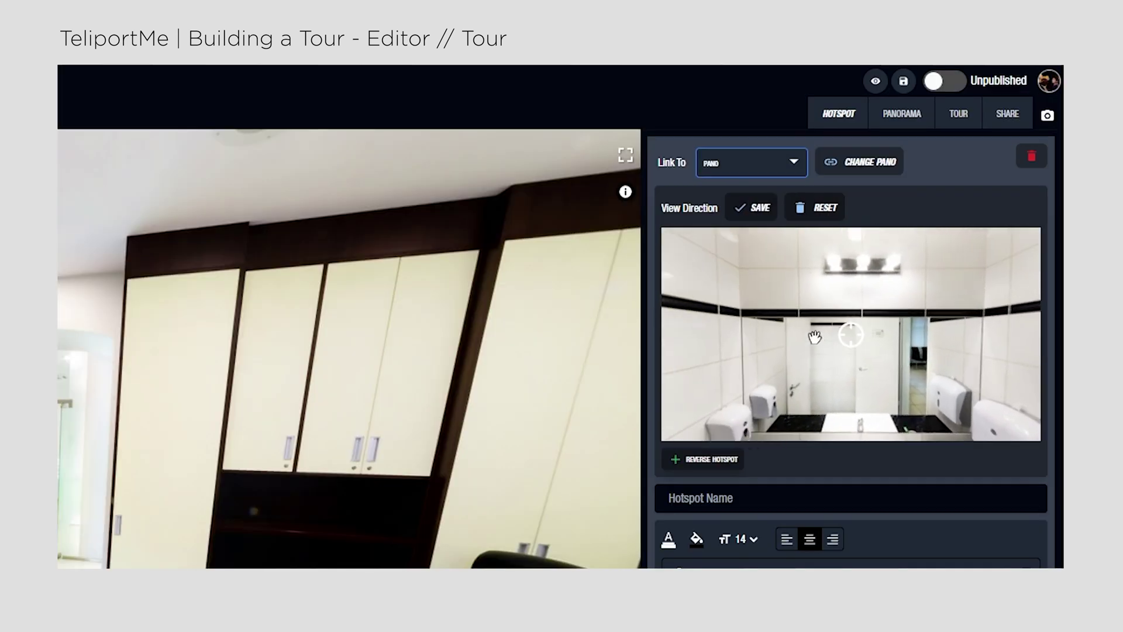
left_click_drag(725, 338, 830, 353)
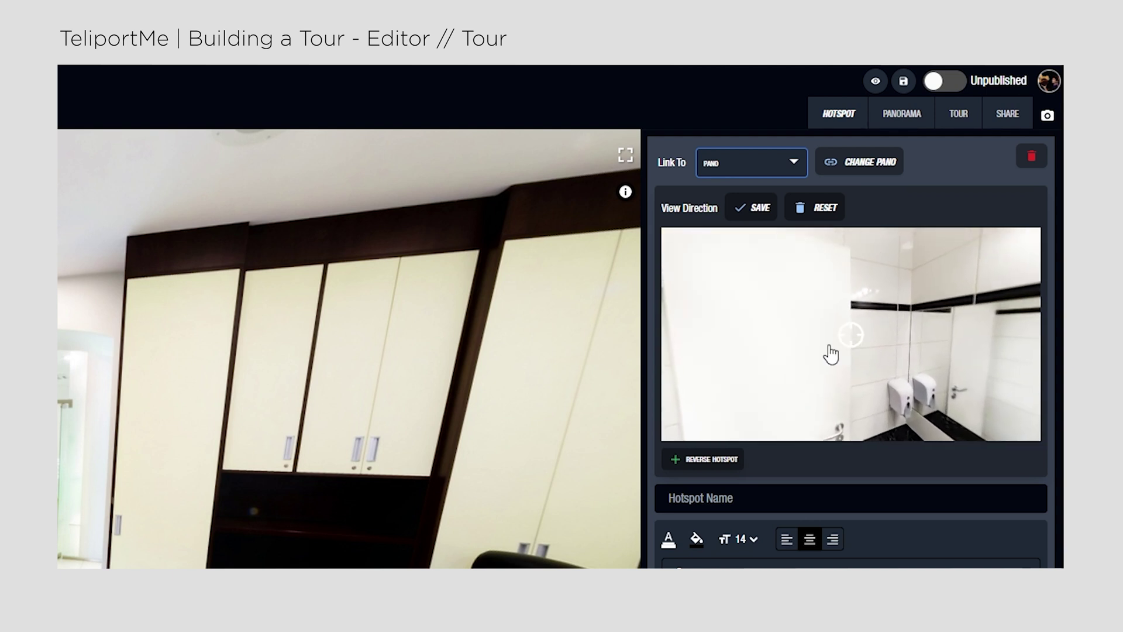
left_click(762, 212)
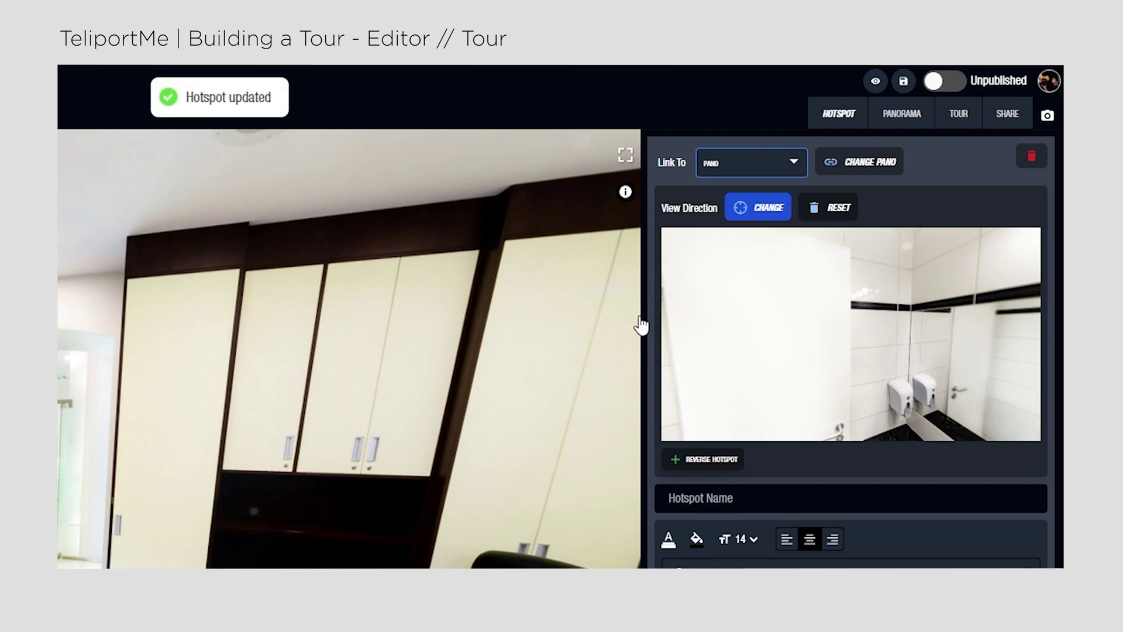
- Create the return hotspot to Pano06, move it into the doorway and aim its arrival view at the waiting room
left_click(718, 462)
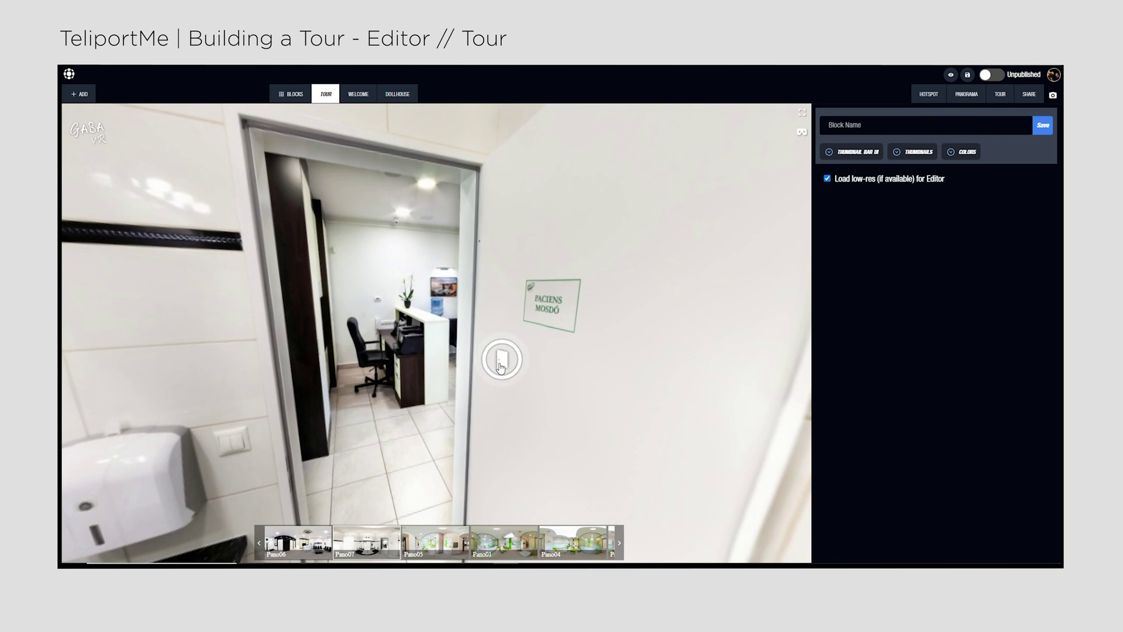
left_click(500, 368)
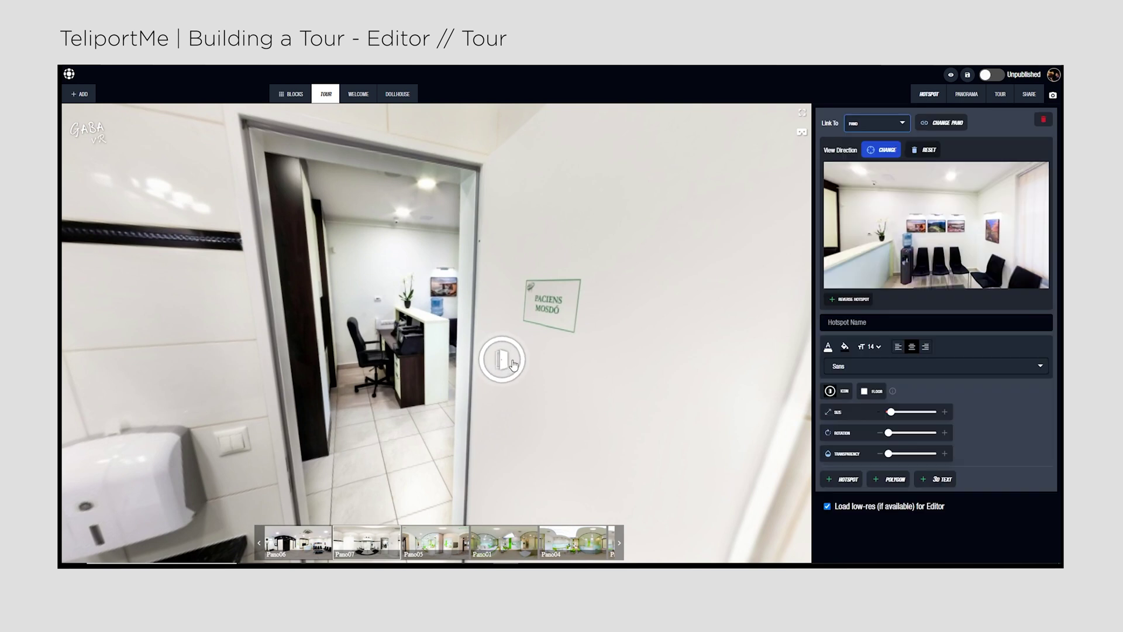
left_click_drag(501, 363, 381, 361)
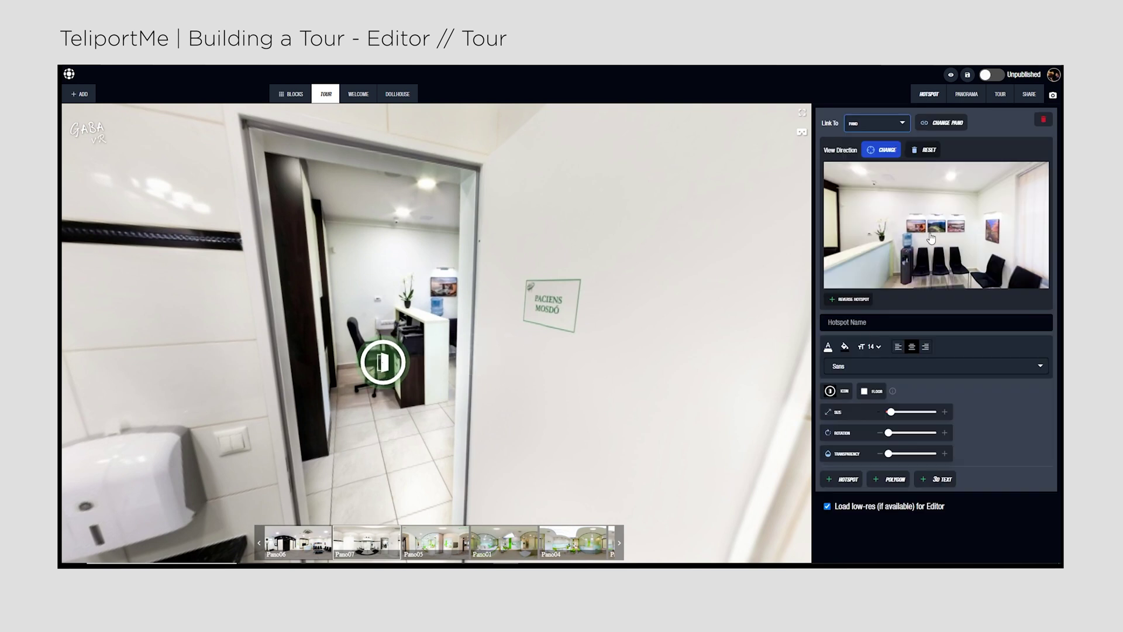
left_click(881, 150)
mouse_move(912, 245)
left_mouse_down()
mouse_move(961, 257)
mouse_move(908, 263)
left_mouse_up()
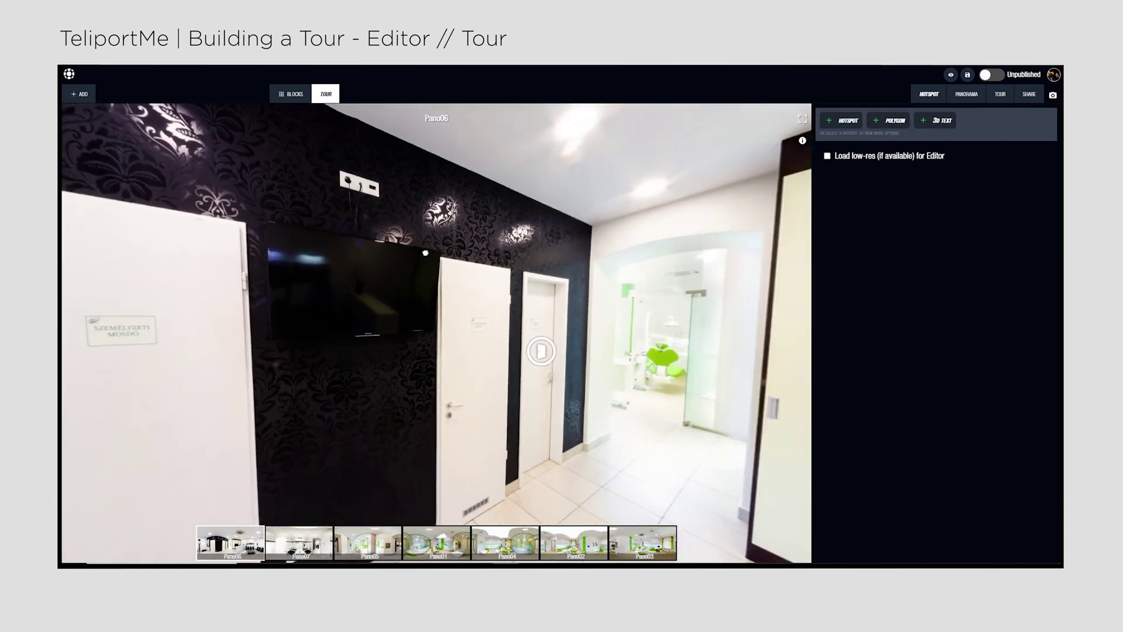
- Add a Magic Embed and fit its corners onto the corridor TV screen
left_click(66, 98)
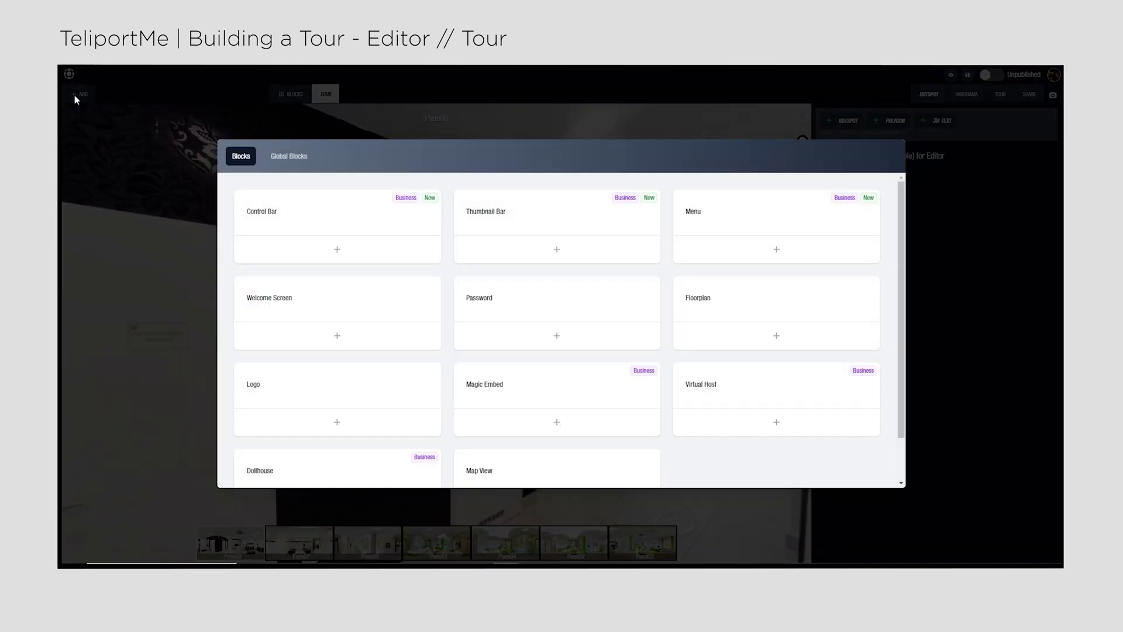
left_click(554, 423)
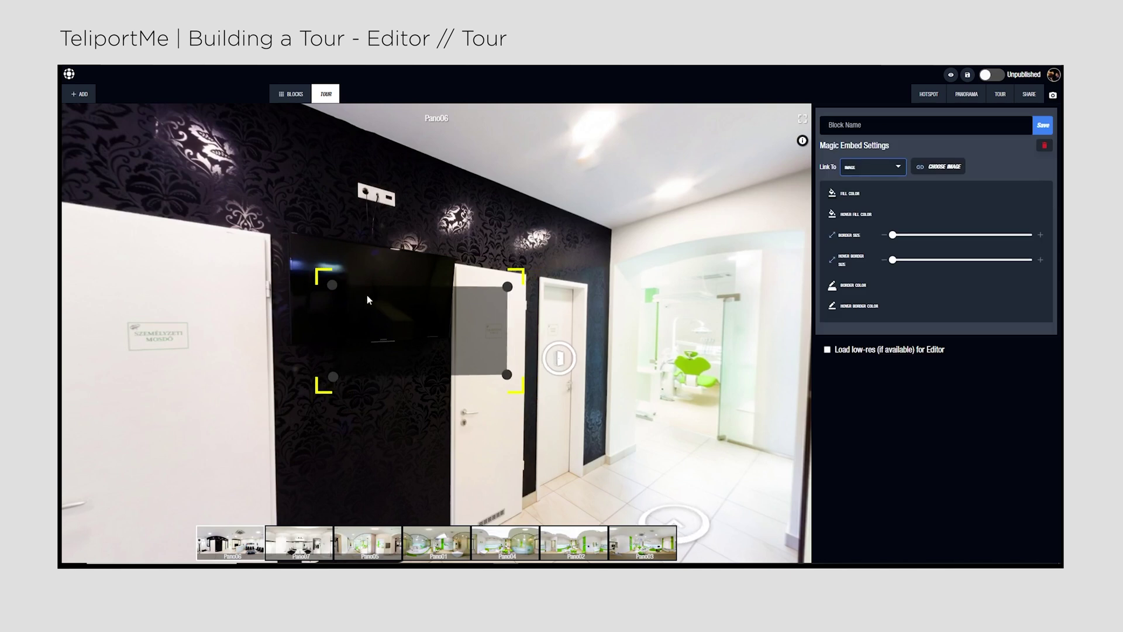
left_click_drag(352, 268, 333, 258)
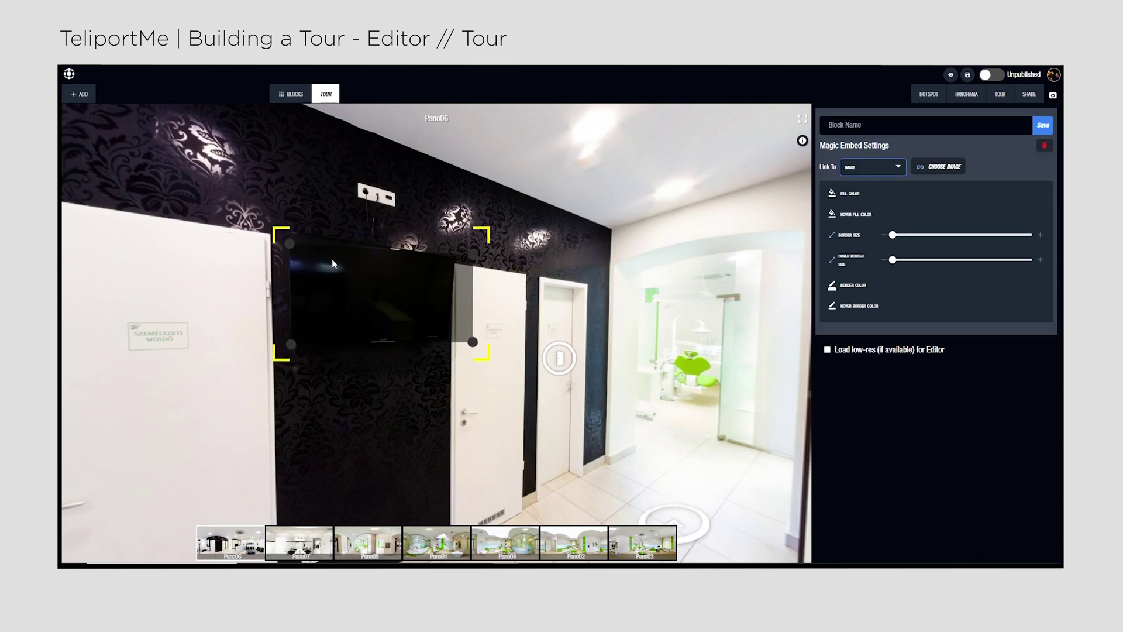
mouse_move(472, 262)
left_mouse_down()
mouse_move(441, 265)
mouse_move(455, 256)
left_mouse_up()
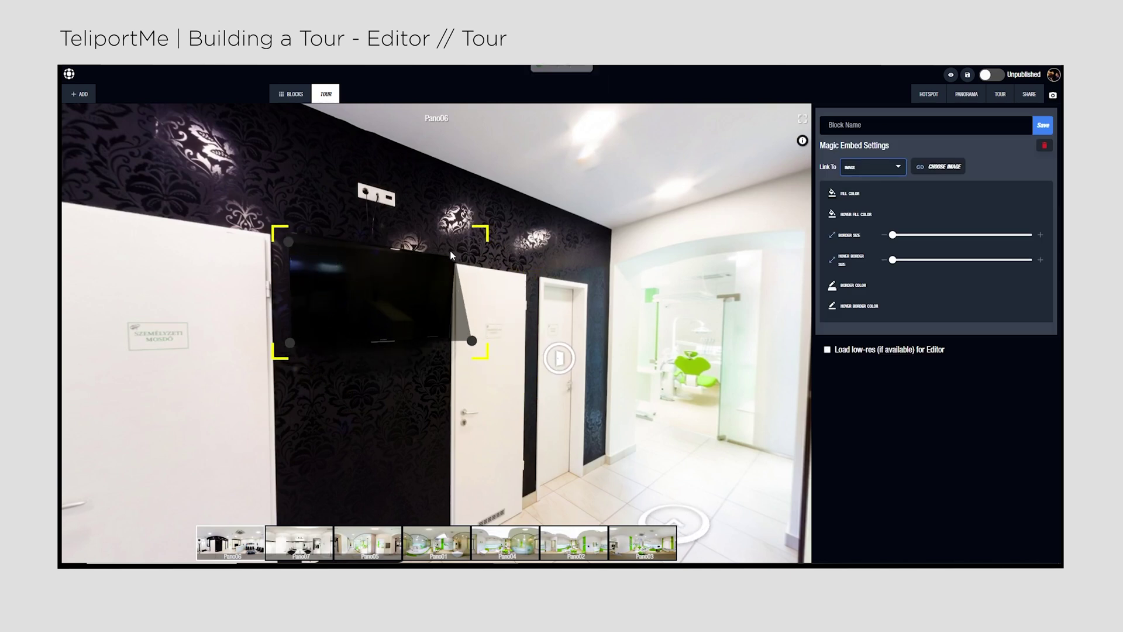
left_click_drag(472, 341, 449, 344)
mouse_move(455, 257)
left_mouse_down()
mouse_move(446, 267)
mouse_move(457, 257)
left_mouse_up()
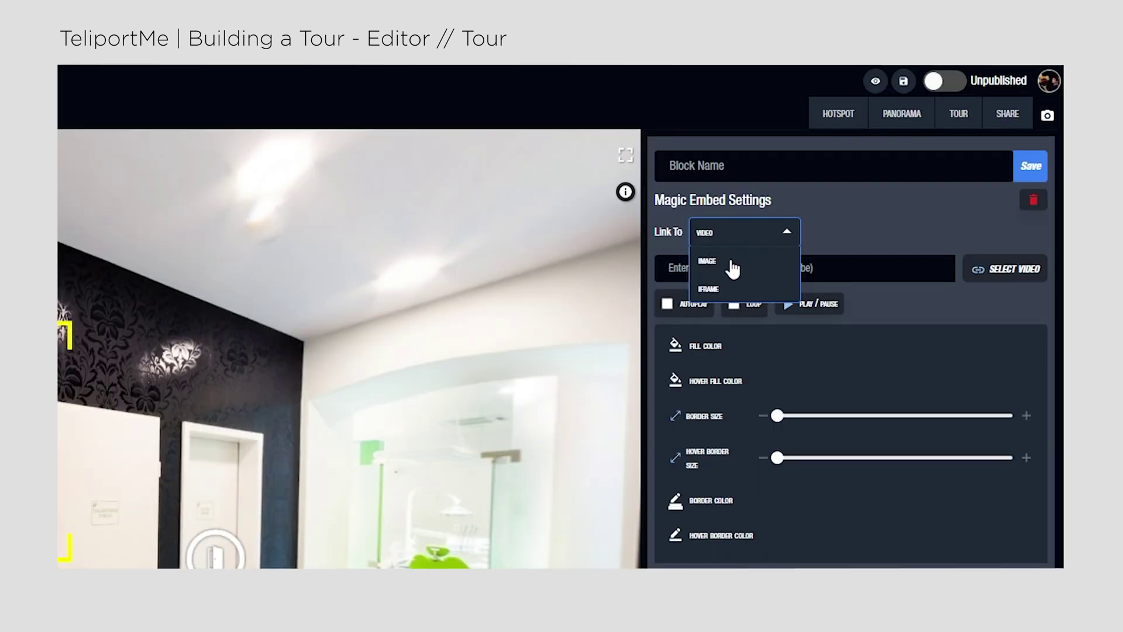
- Link the embed to the dentist-at-work image with border size 3 and save it
left_click(731, 266)
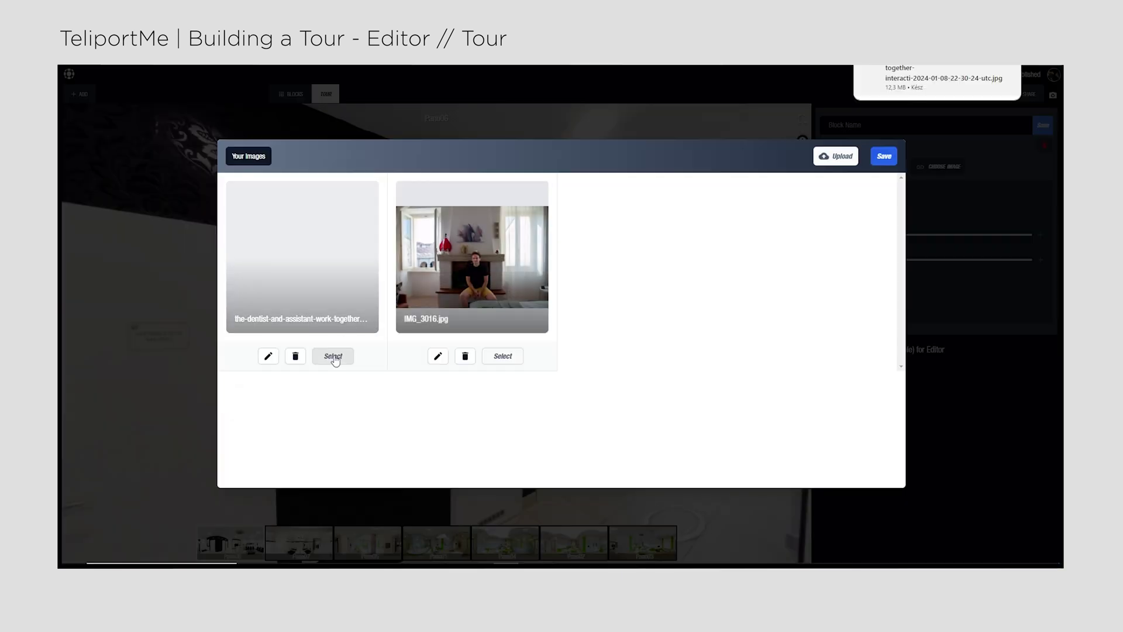
left_click(334, 356)
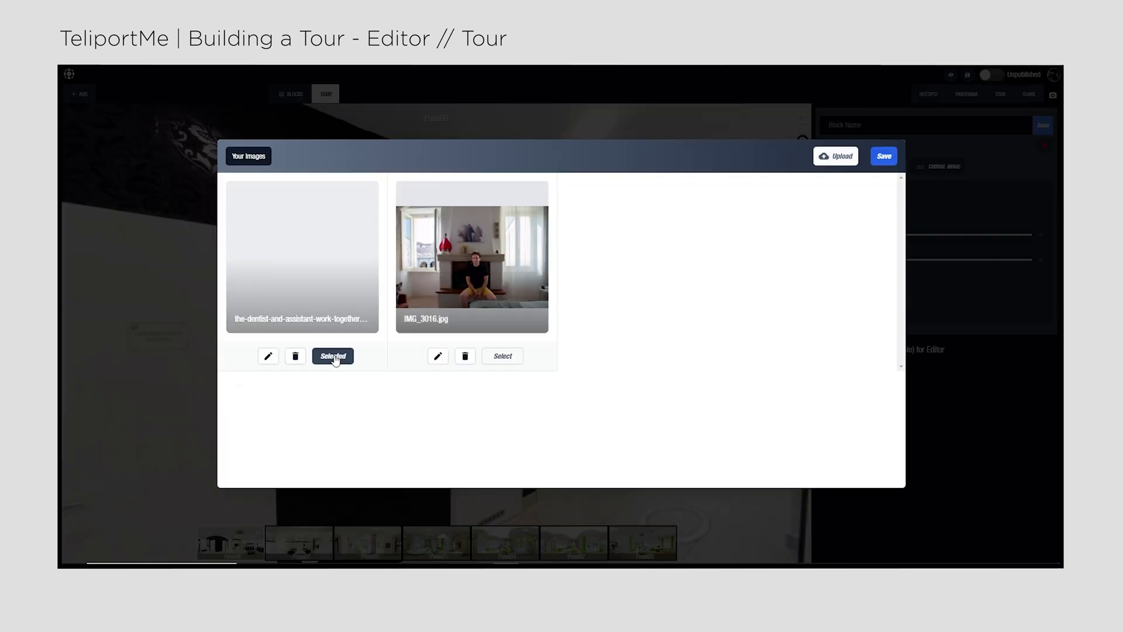
left_click(884, 157)
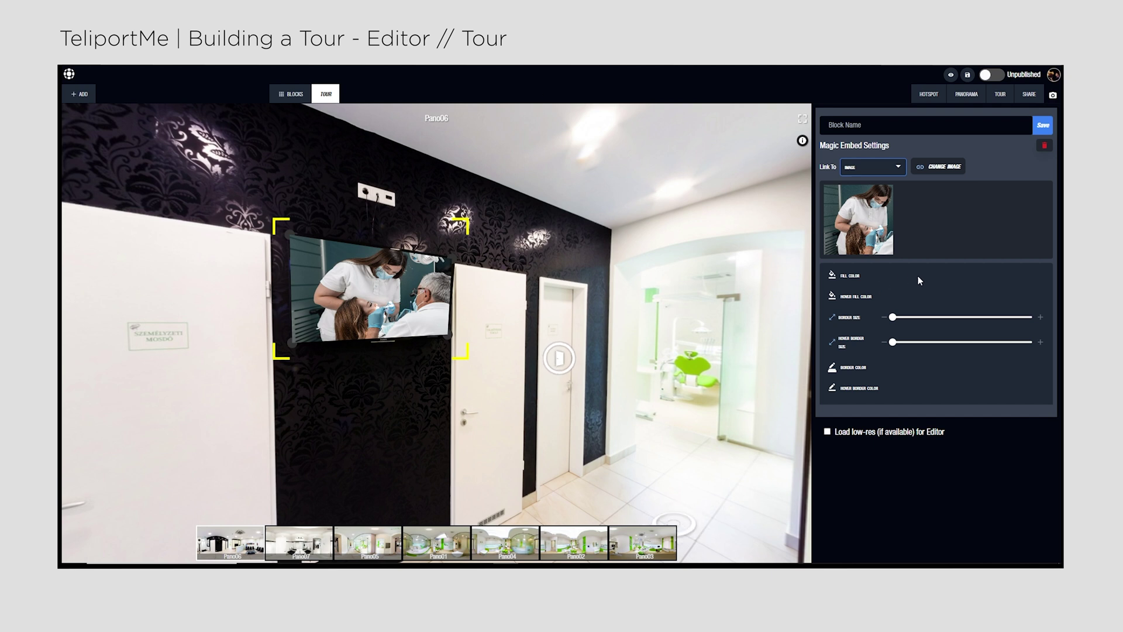
left_click_drag(893, 317, 992, 319)
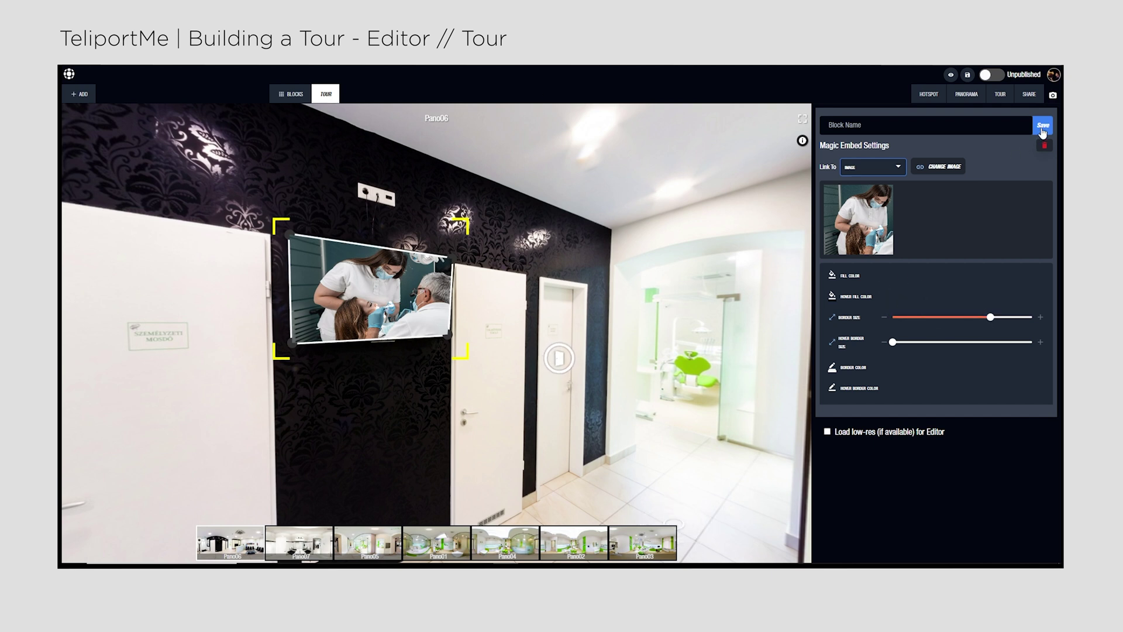
left_click(1043, 129)
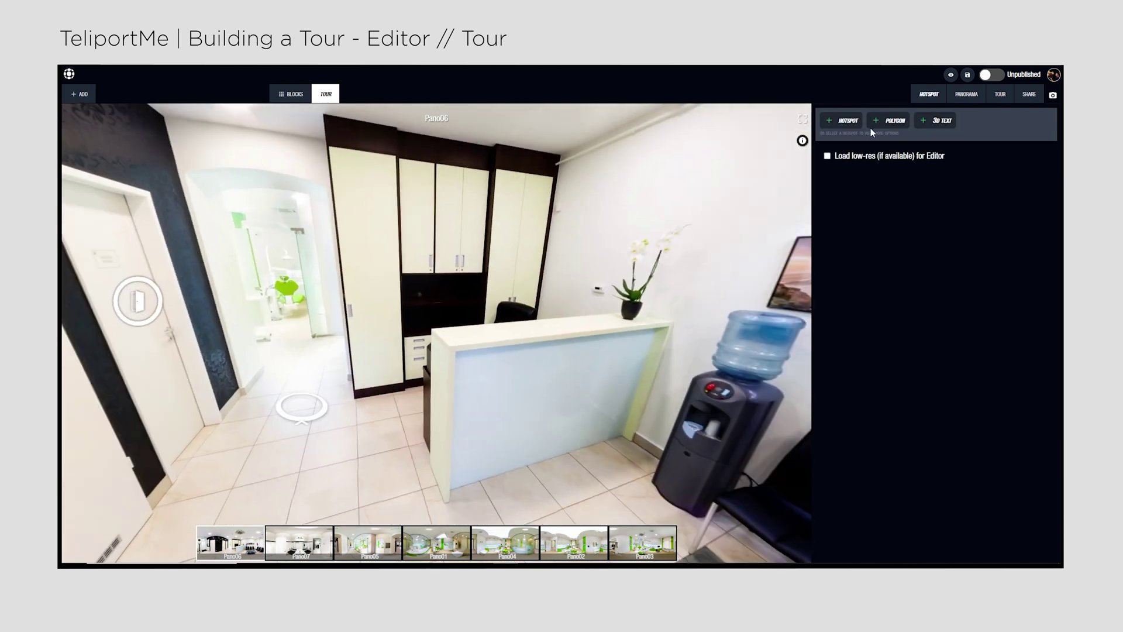
- Add a polygon hotspot with its corners fitted to the front of the reception counter
left_click(895, 121)
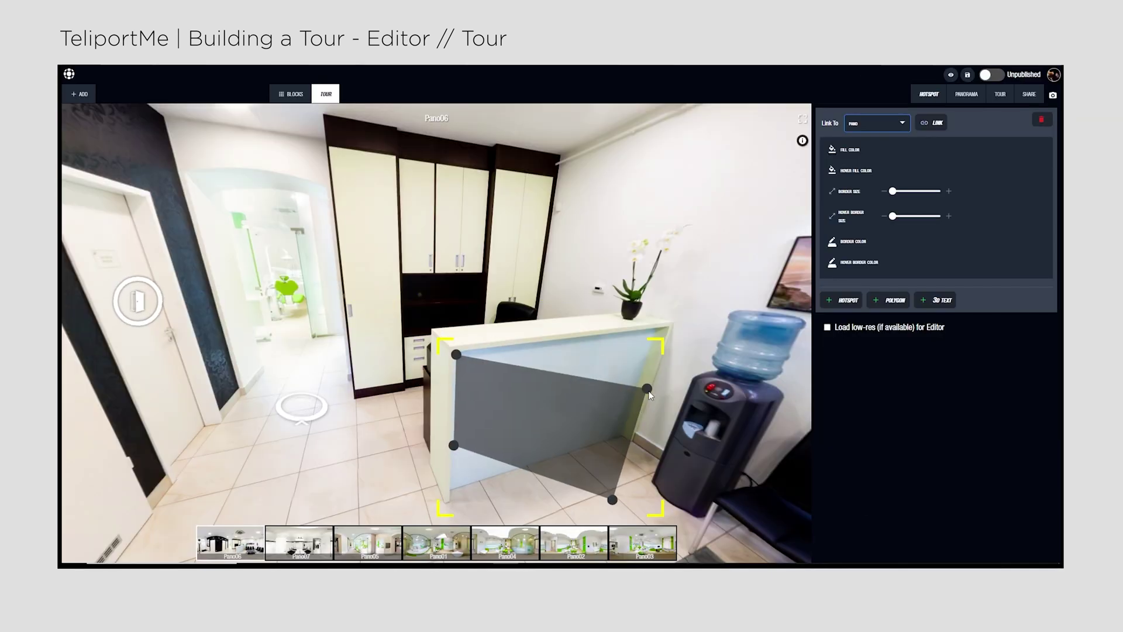
left_click_drag(648, 390, 661, 330)
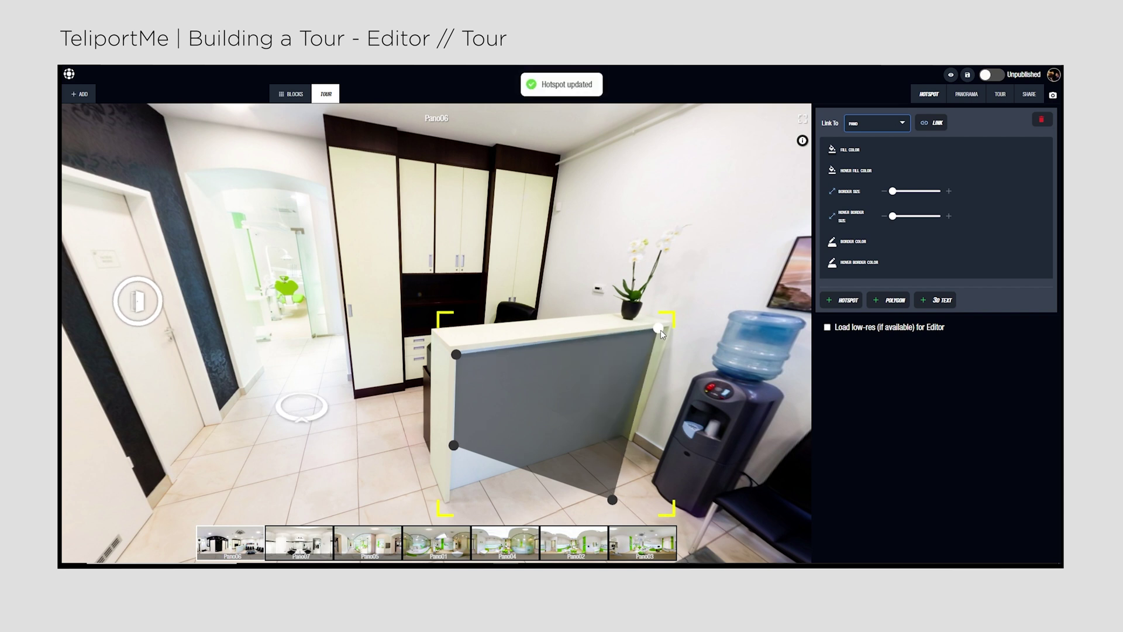
left_click_drag(454, 446, 451, 492)
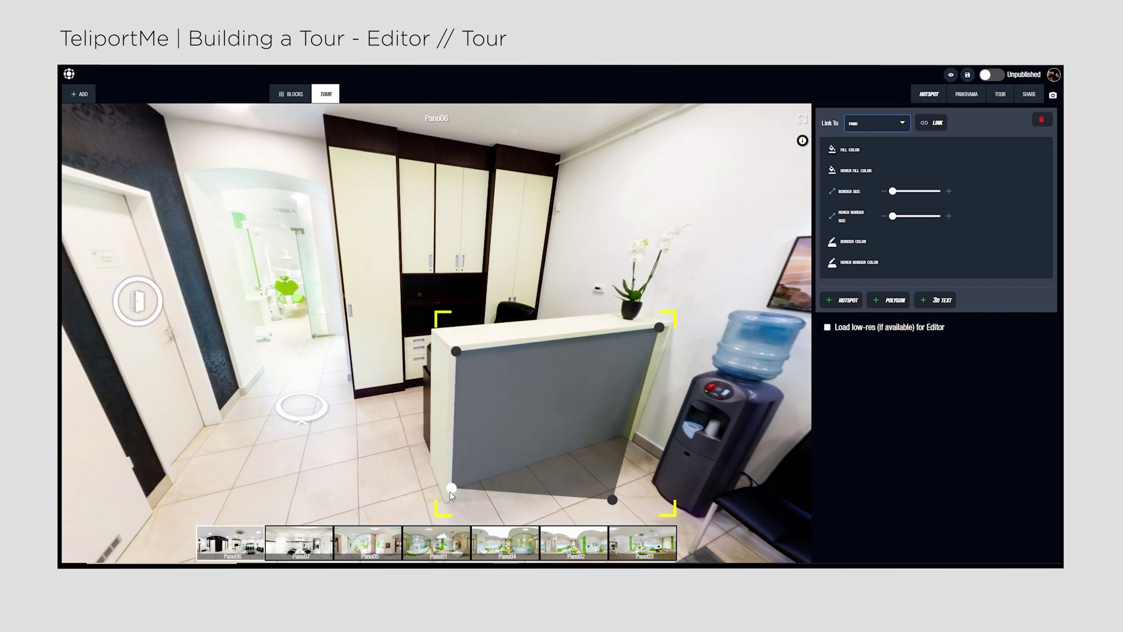
left_click_drag(612, 499, 623, 436)
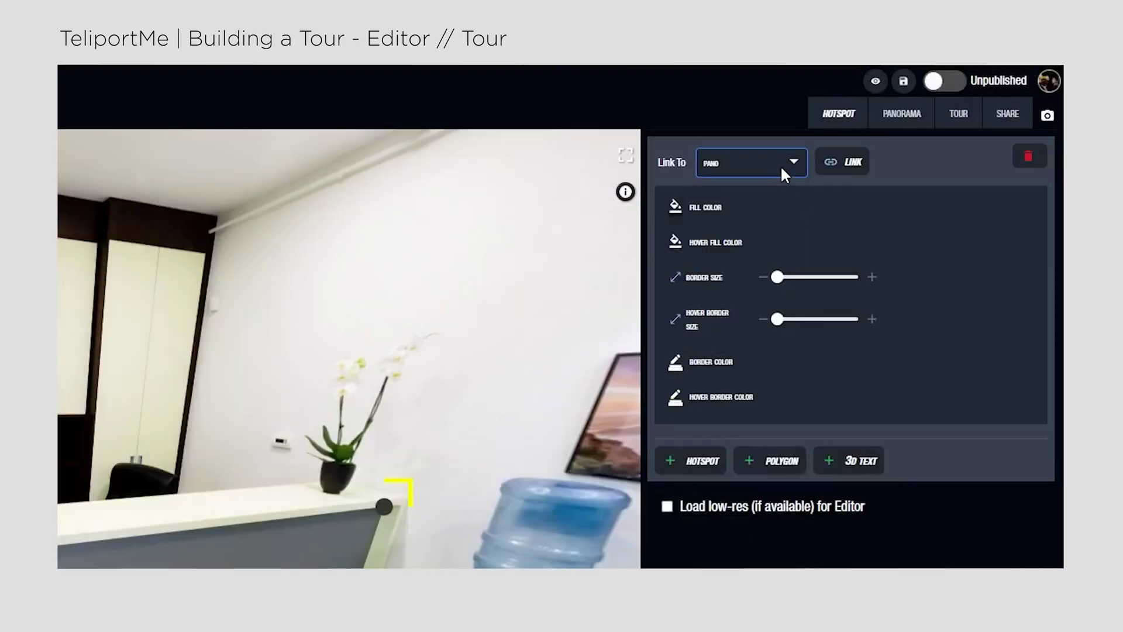
- Link the polygon to the dentist-at-work photo from the image library
left_click(894, 124)
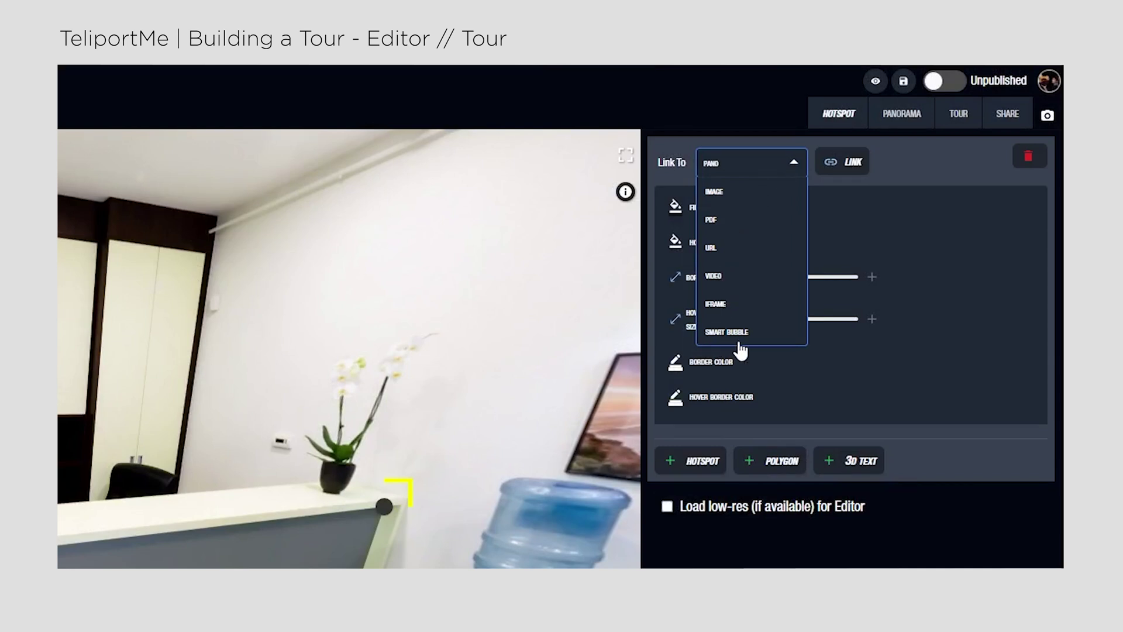
left_click(739, 199)
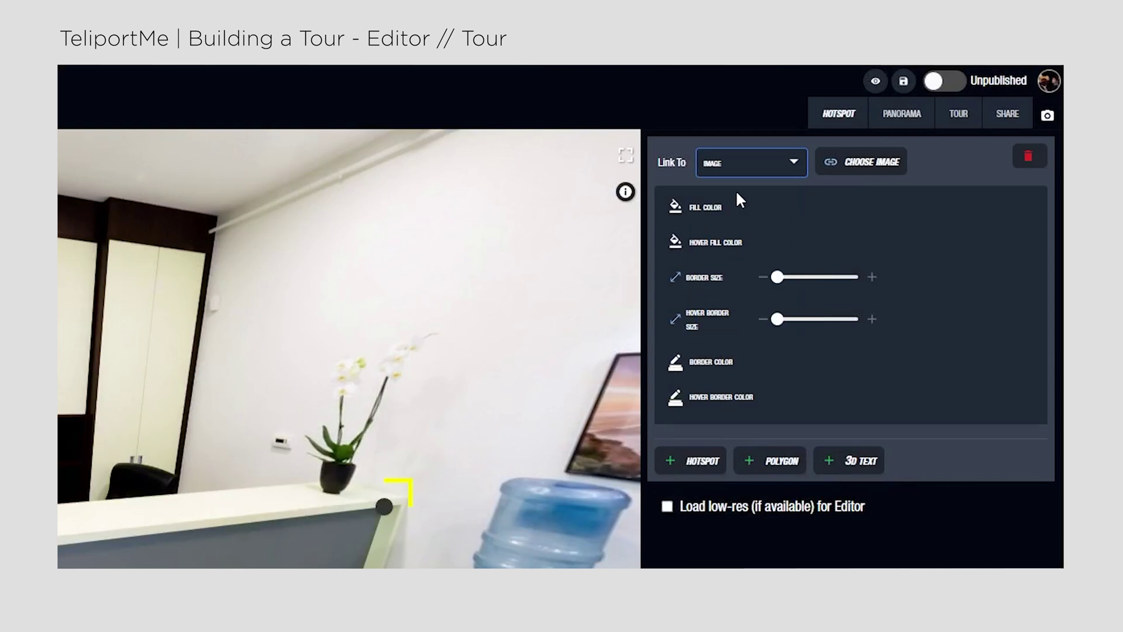
left_click(842, 164)
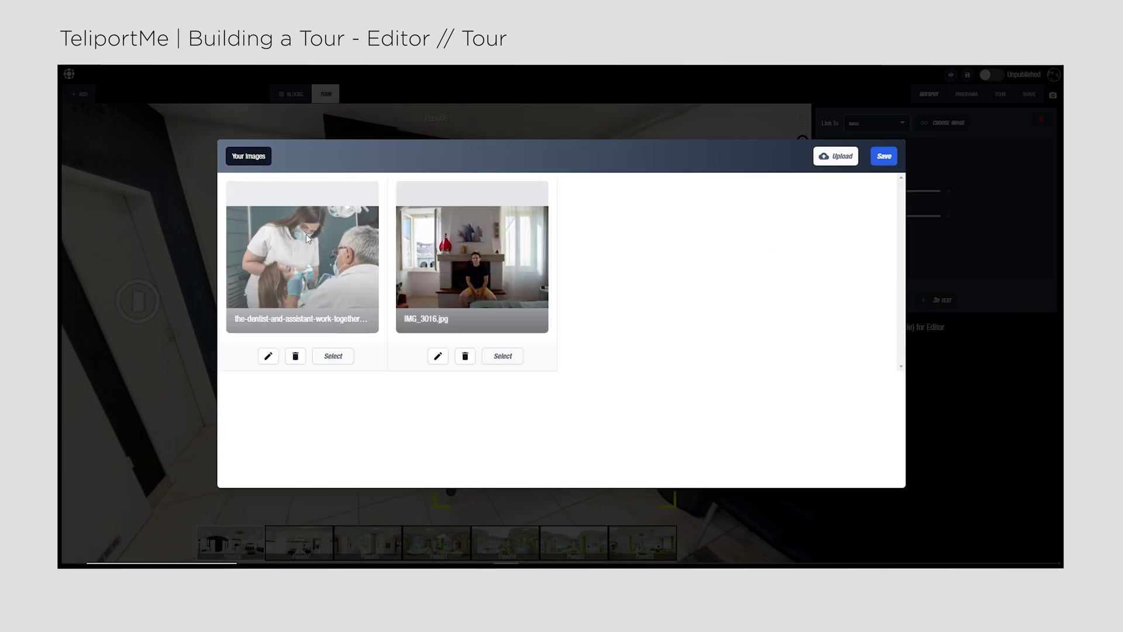
left_click(337, 357)
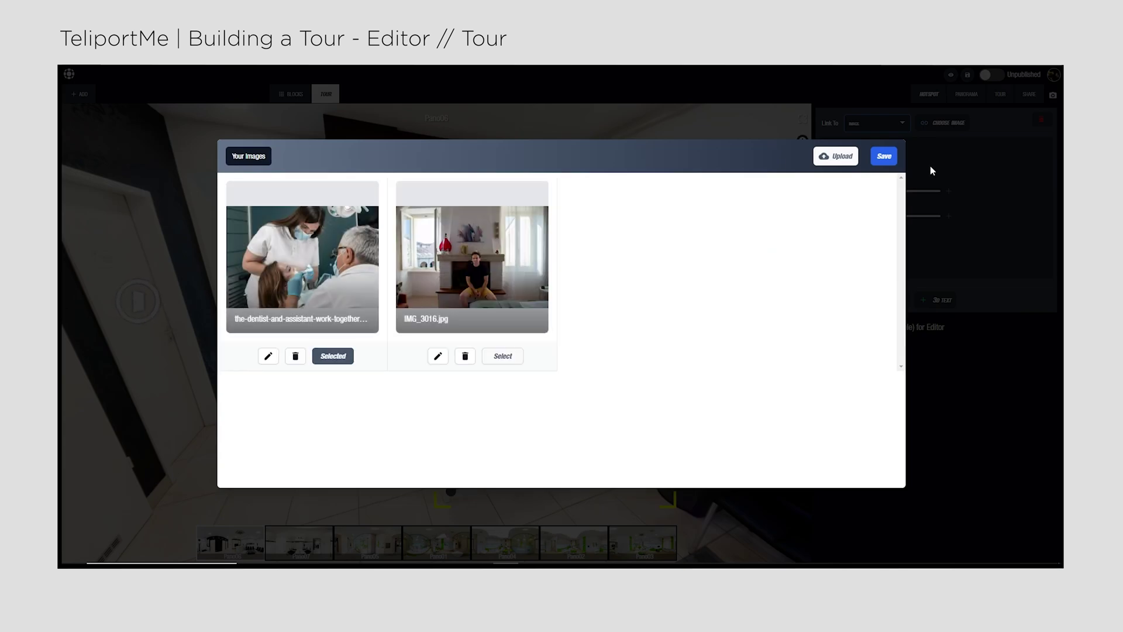
left_click(884, 157)
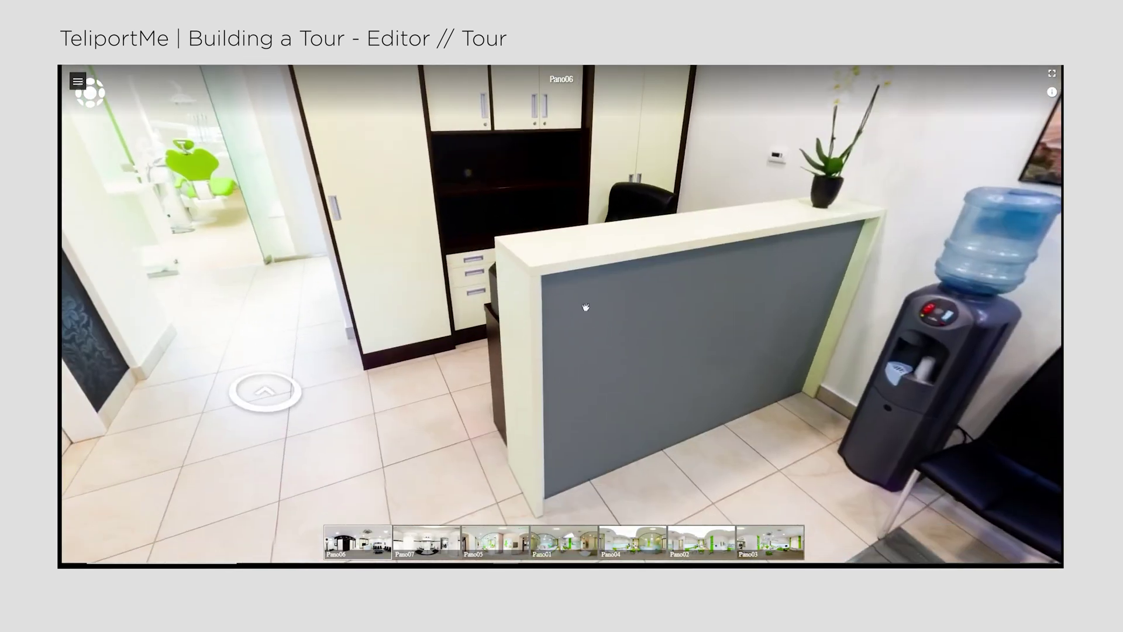
- Confirm the reception counter polygon opens and closes the dentist photo, then move to Pano05
left_click(666, 355)
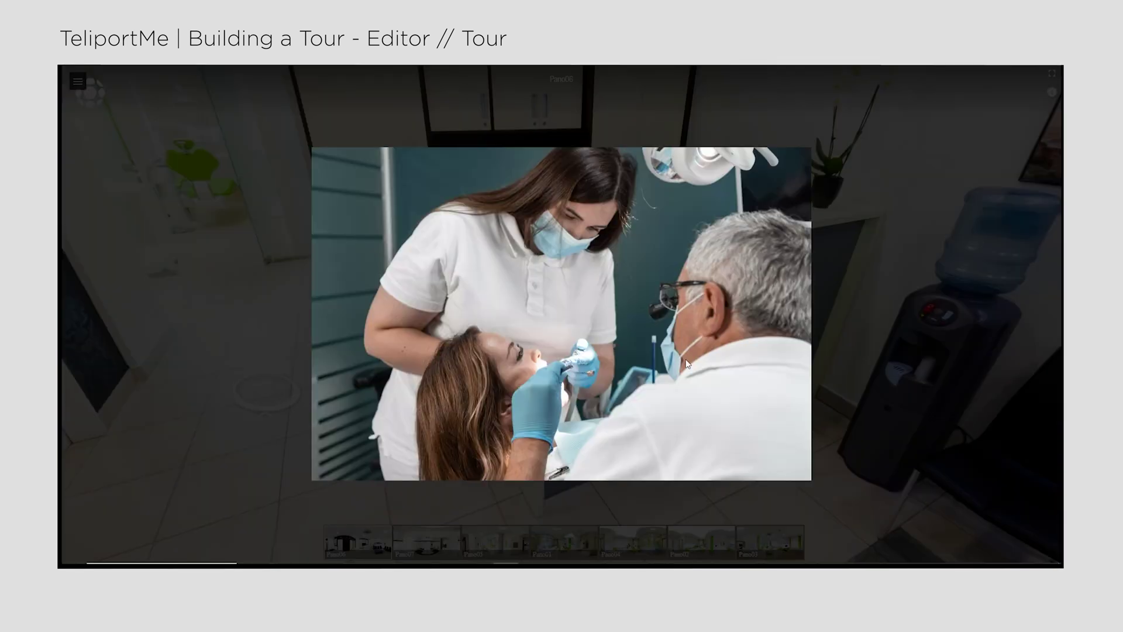
left_click(844, 368)
left_click(758, 372)
left_click(759, 372)
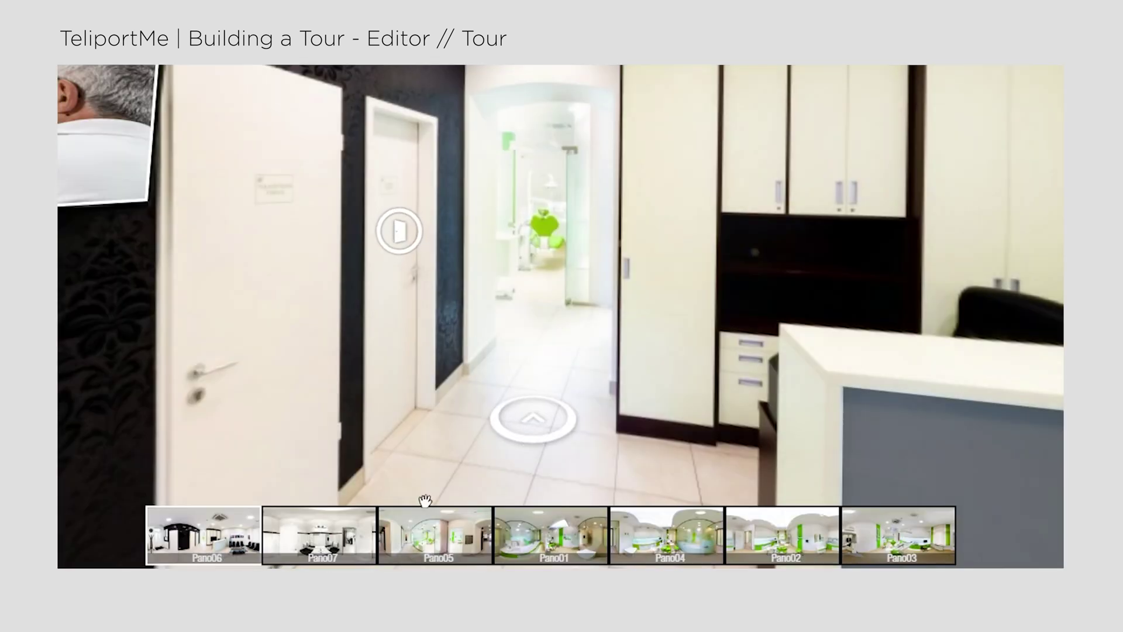
left_click(431, 540)
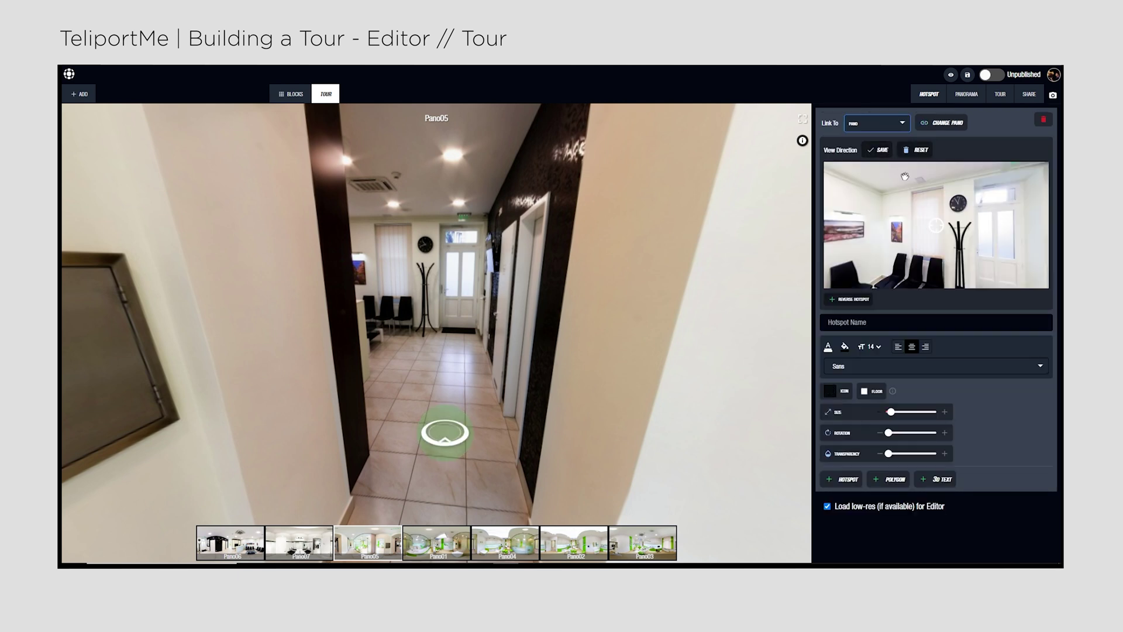
- Aim the doorway hotspot's arrival view at the door, link it to Pano02, and follow it
left_click_drag(905, 176, 917, 215)
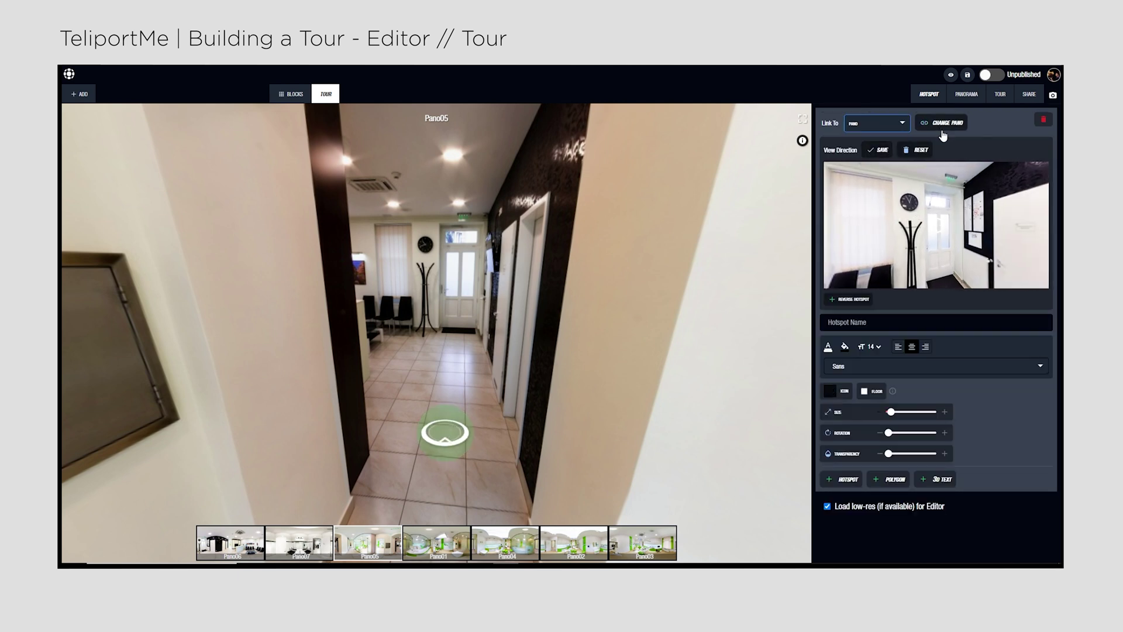
left_click(882, 150)
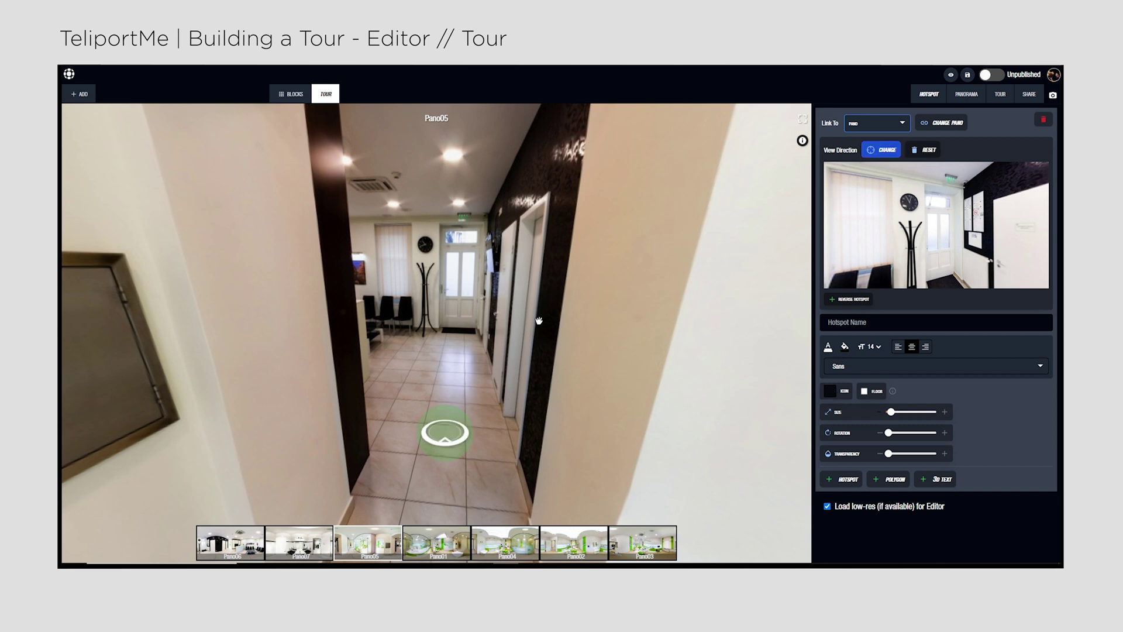
left_click_drag(566, 311, 711, 374)
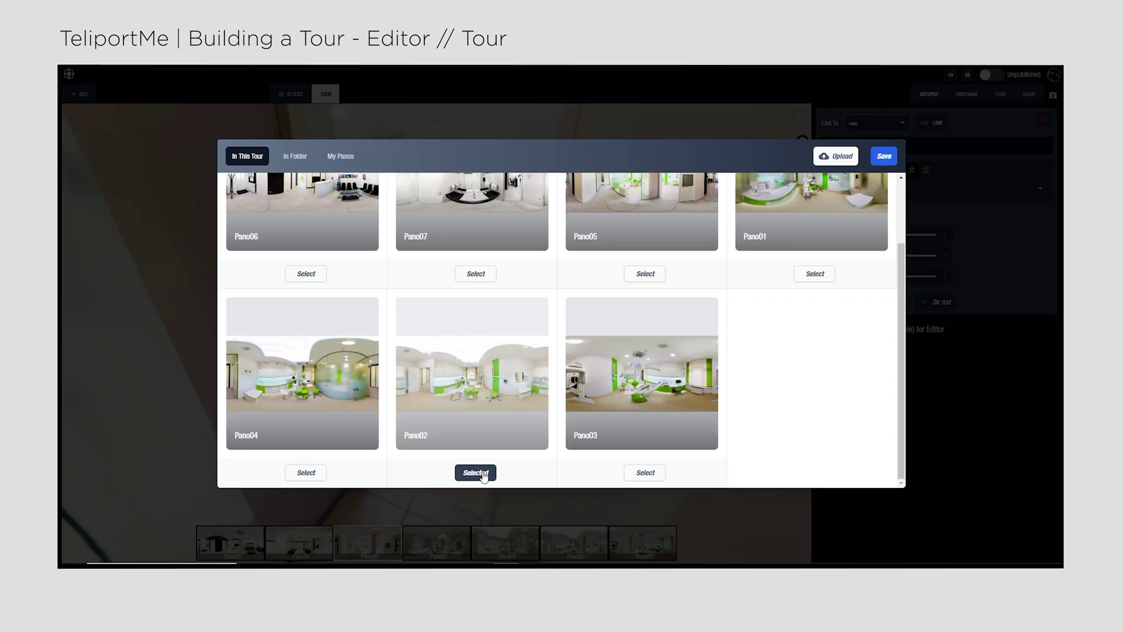
left_click(885, 156)
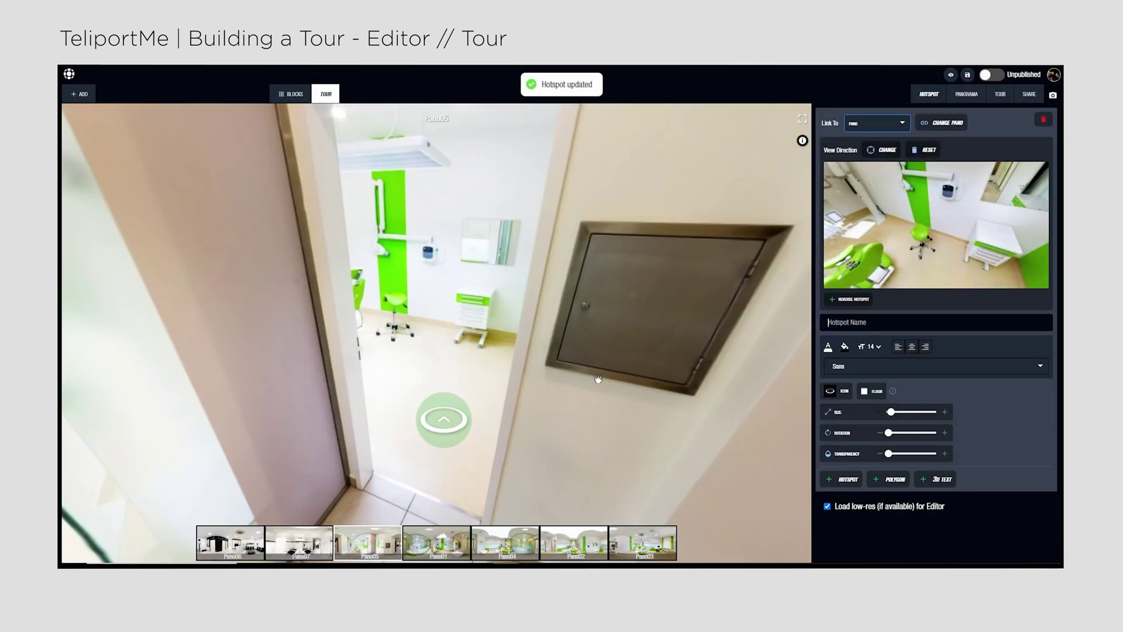
left_click(443, 419)
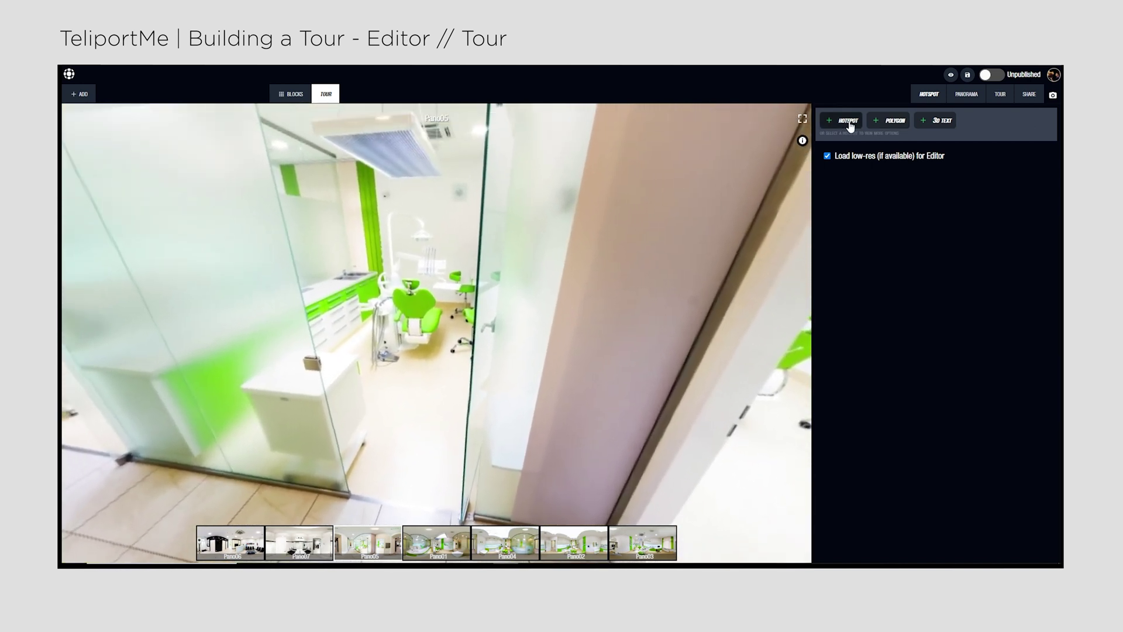
- Add a hotspot on the floor tiles linking to Pano04 with the door icon
left_click(850, 126)
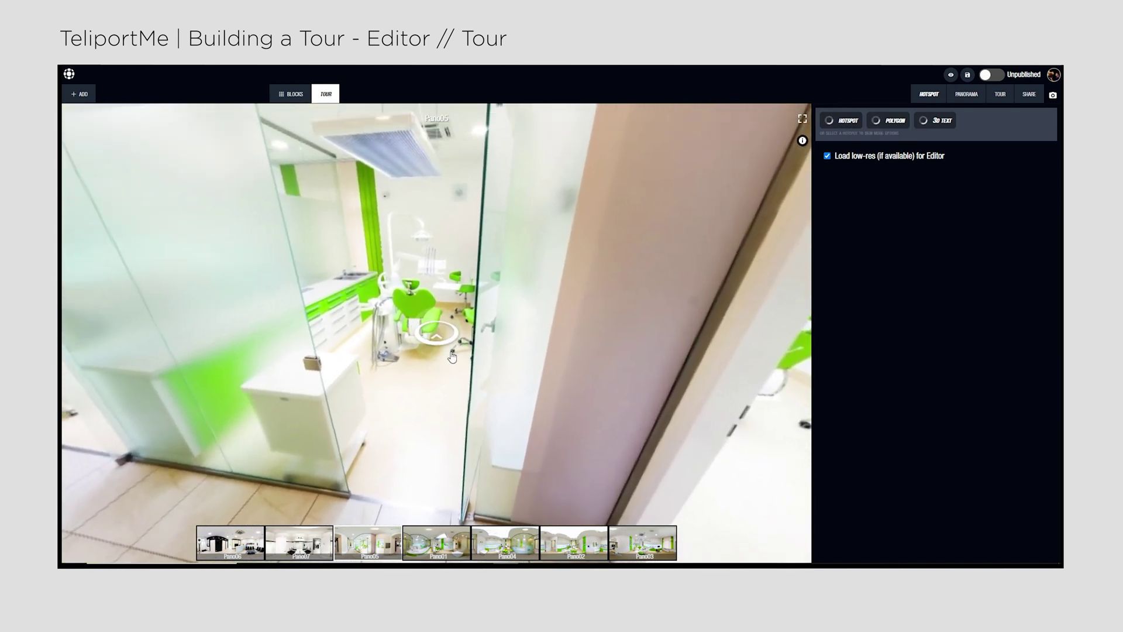
left_click(414, 466)
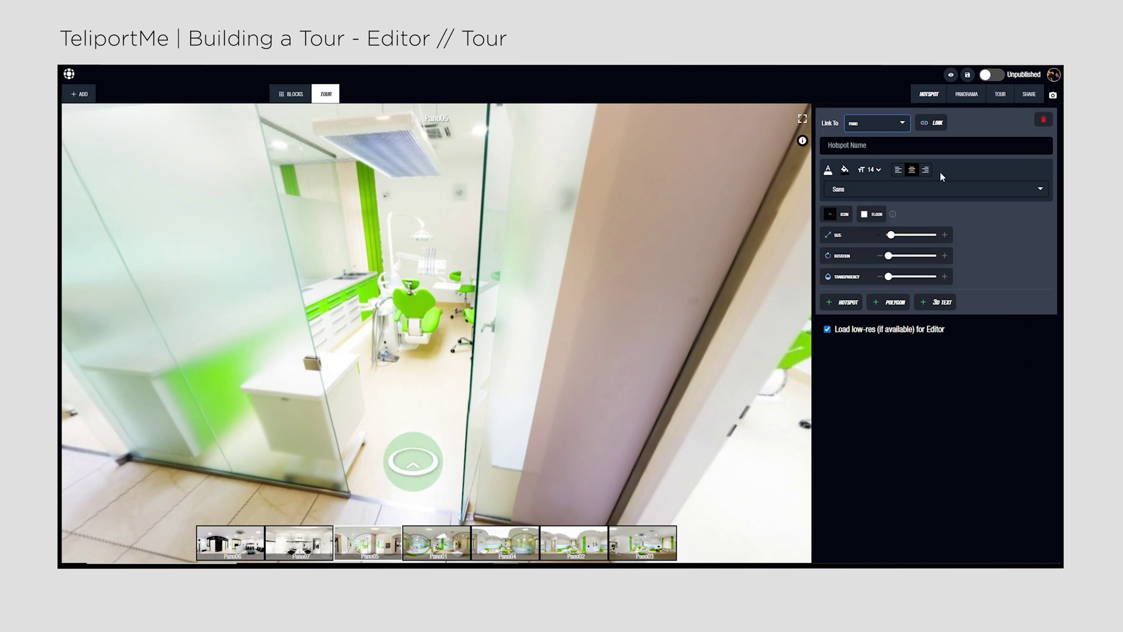
left_click(931, 123)
left_click(505, 542)
left_click(347, 233)
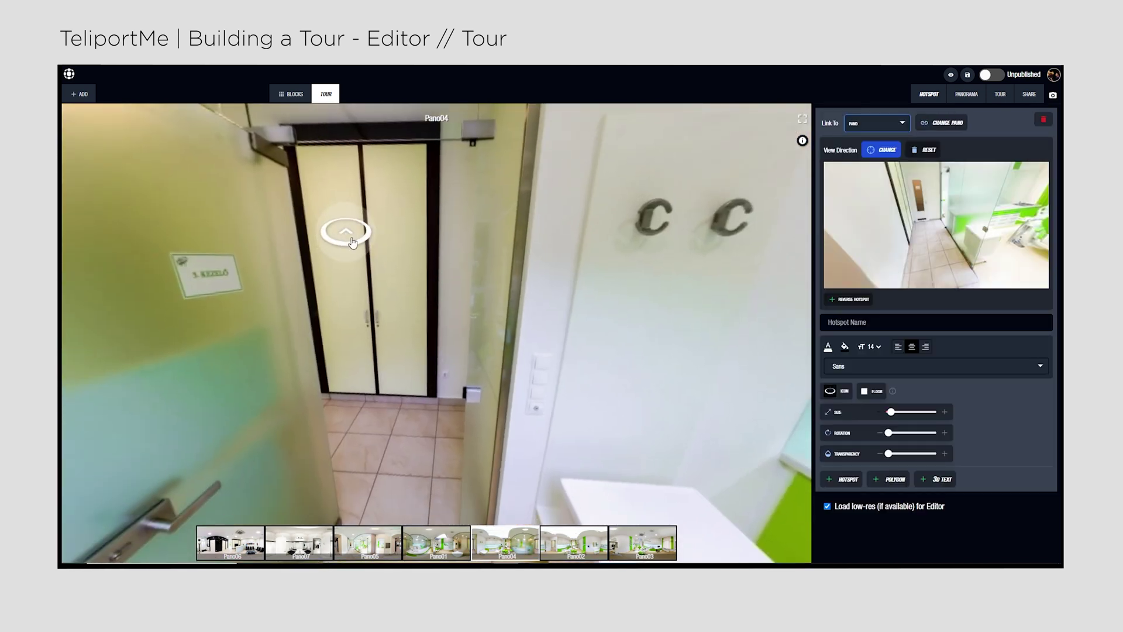
left_click(404, 418)
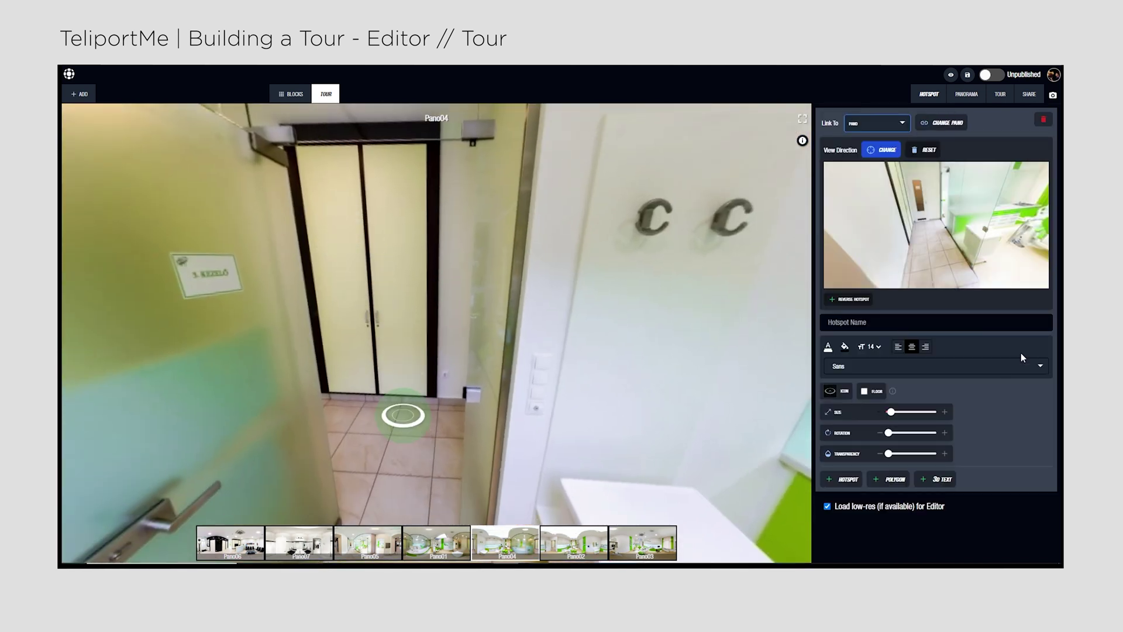
left_click(838, 394)
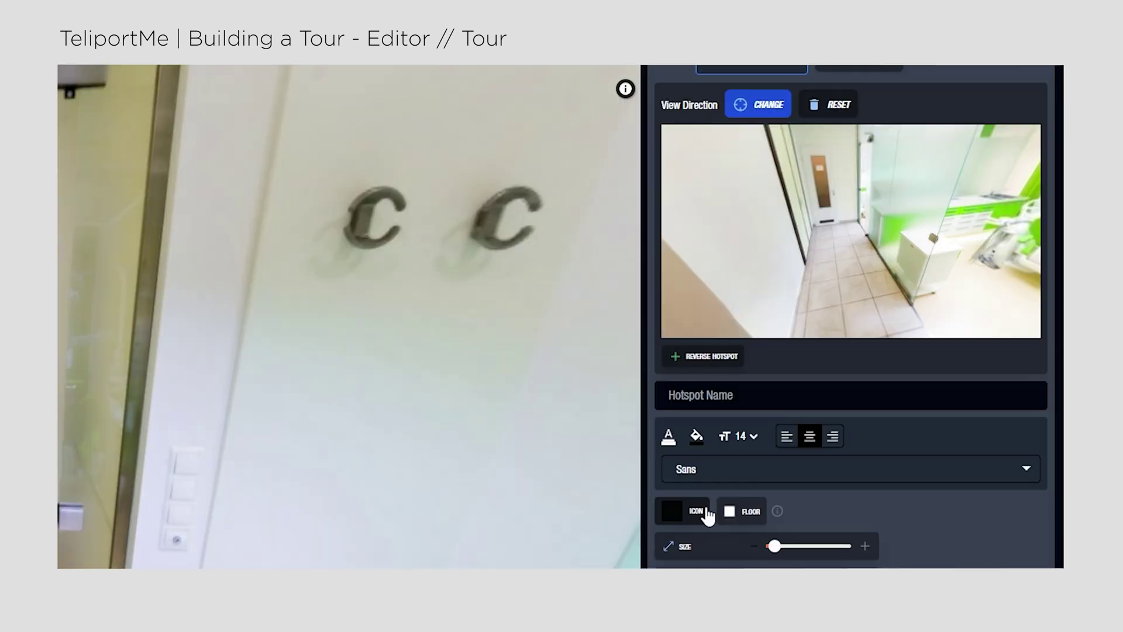
left_click(443, 325)
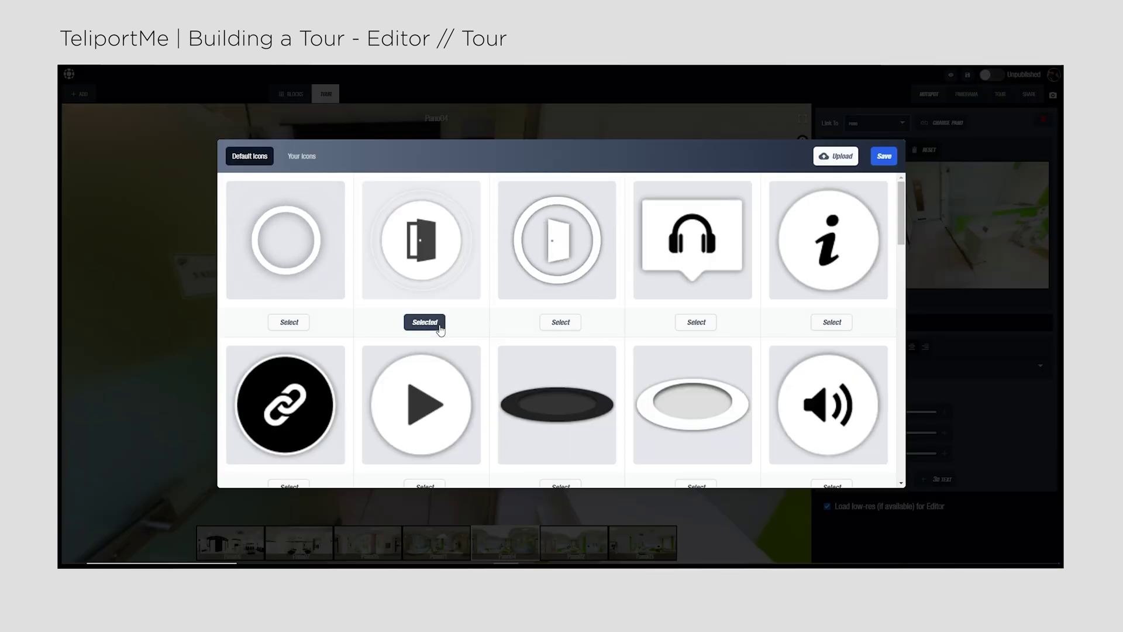
left_click(883, 156)
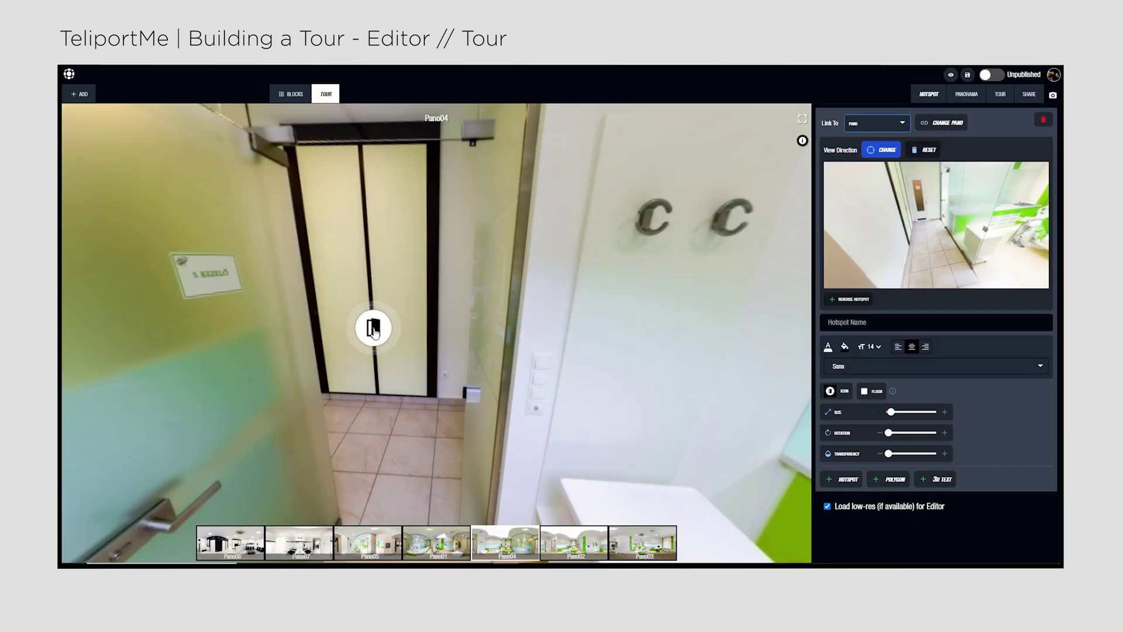
- Turn the door hotspot's arrival view toward the doorway, then place a hotspot on Pano01's tray area
left_click(882, 150)
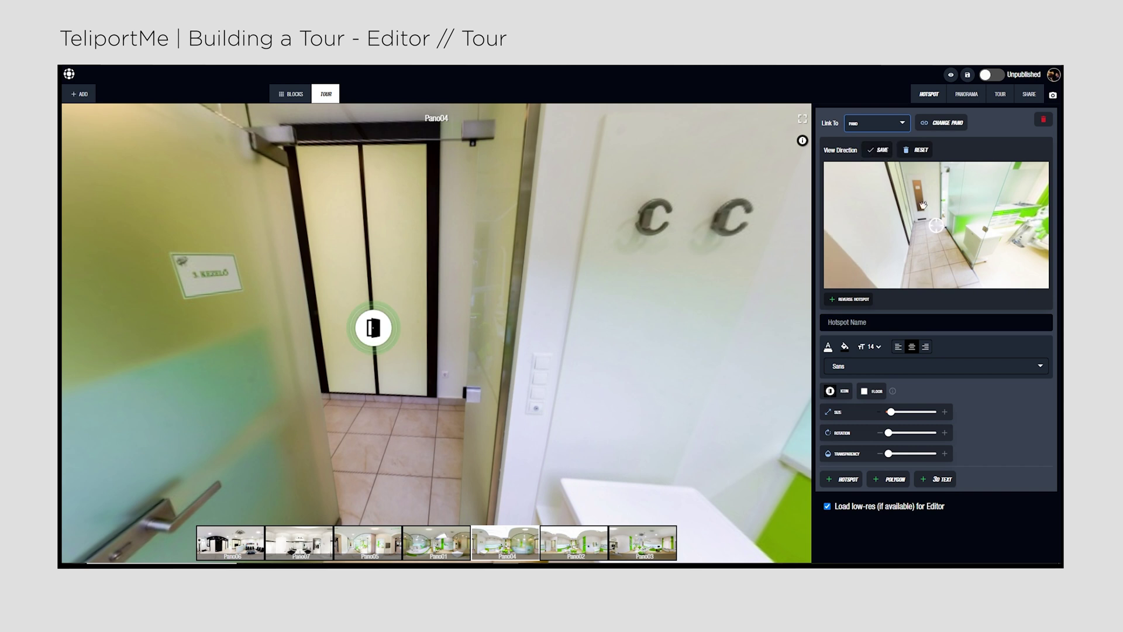
left_click_drag(939, 205, 849, 226)
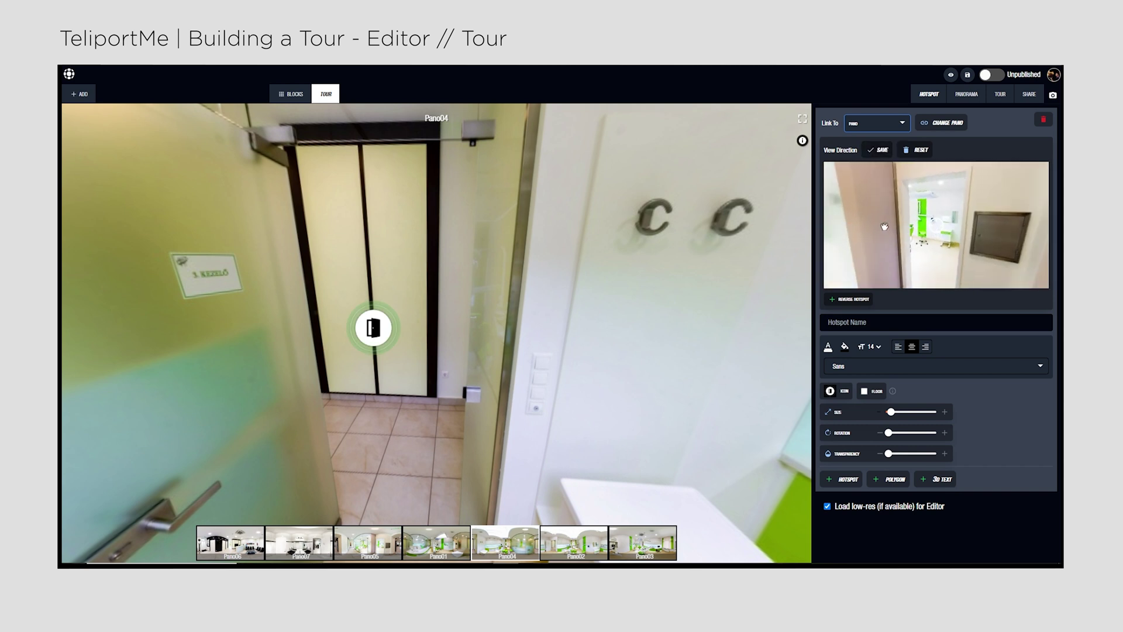
left_click_drag(944, 210, 902, 209)
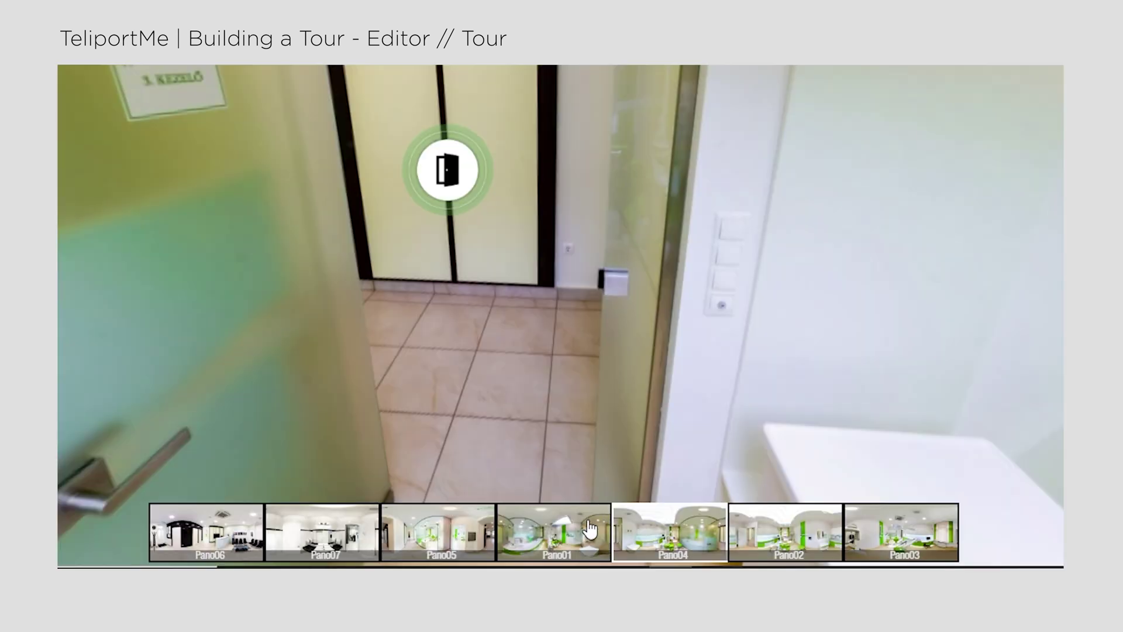
left_click(589, 530)
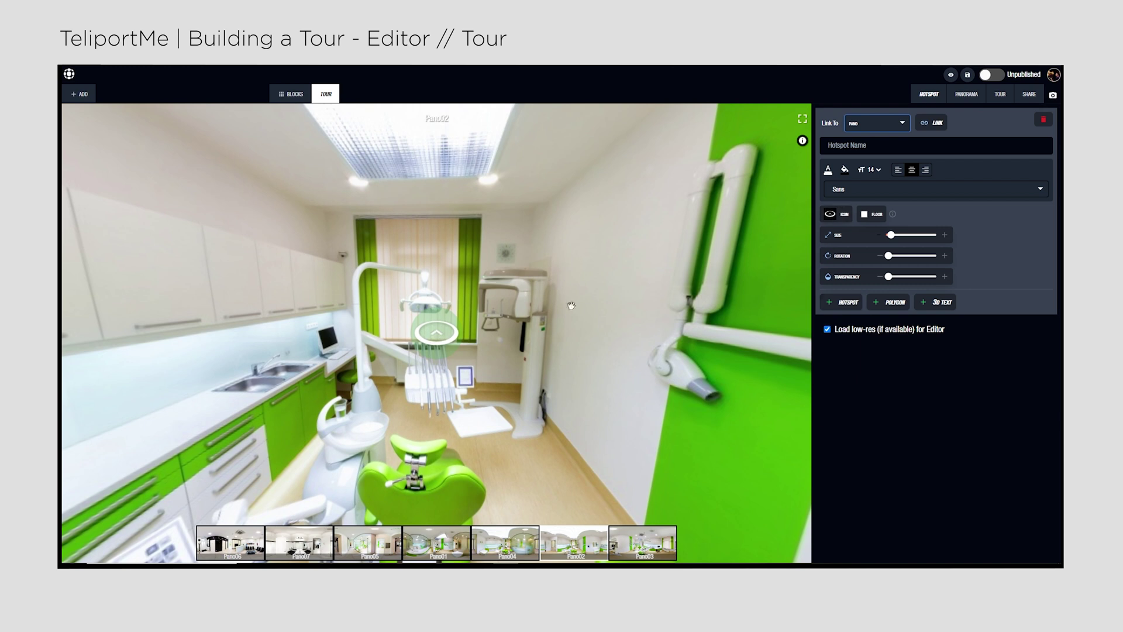
left_click_drag(436, 332, 469, 411)
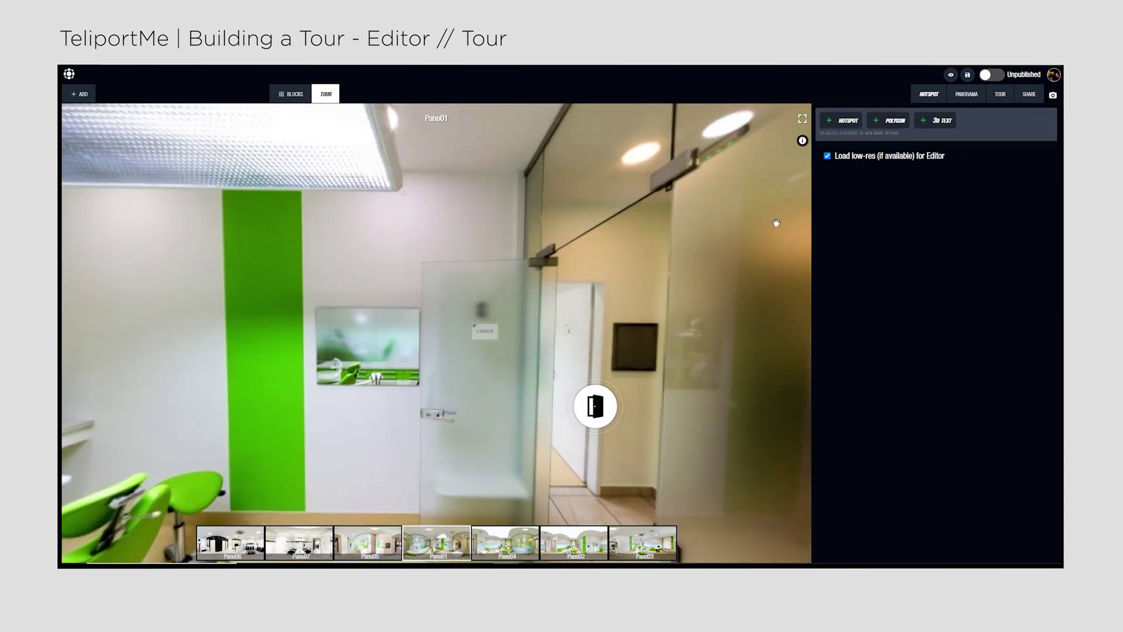
- Add a polygon in Pano01 and drag its corners to outline the framed wall picture
left_click(888, 123)
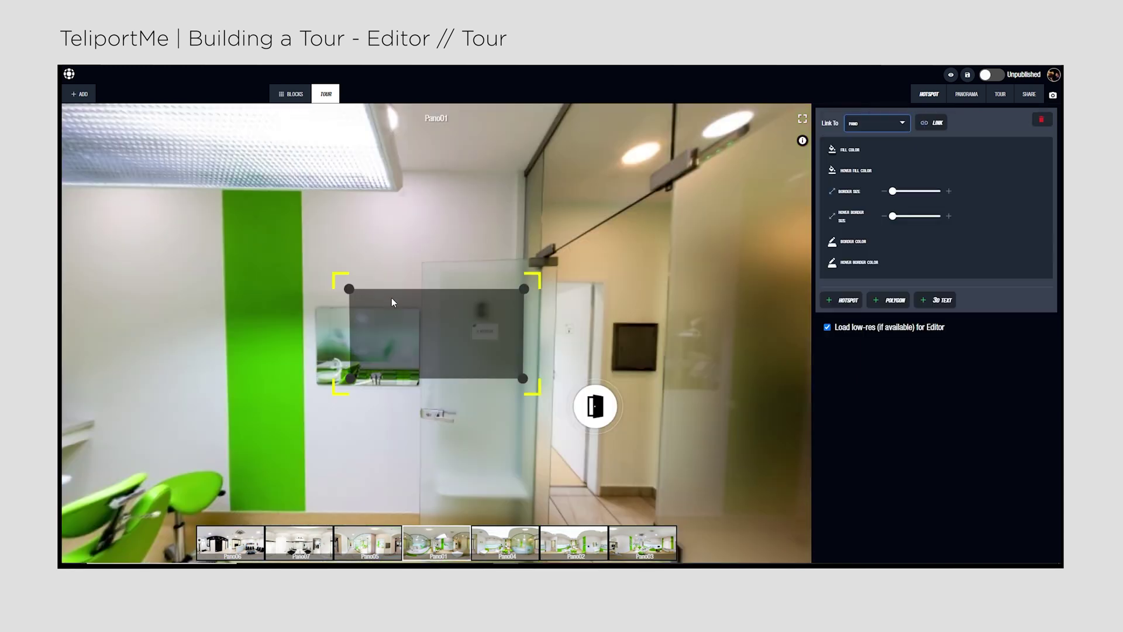
left_click_drag(391, 298, 370, 314)
left_click_drag(489, 307, 417, 309)
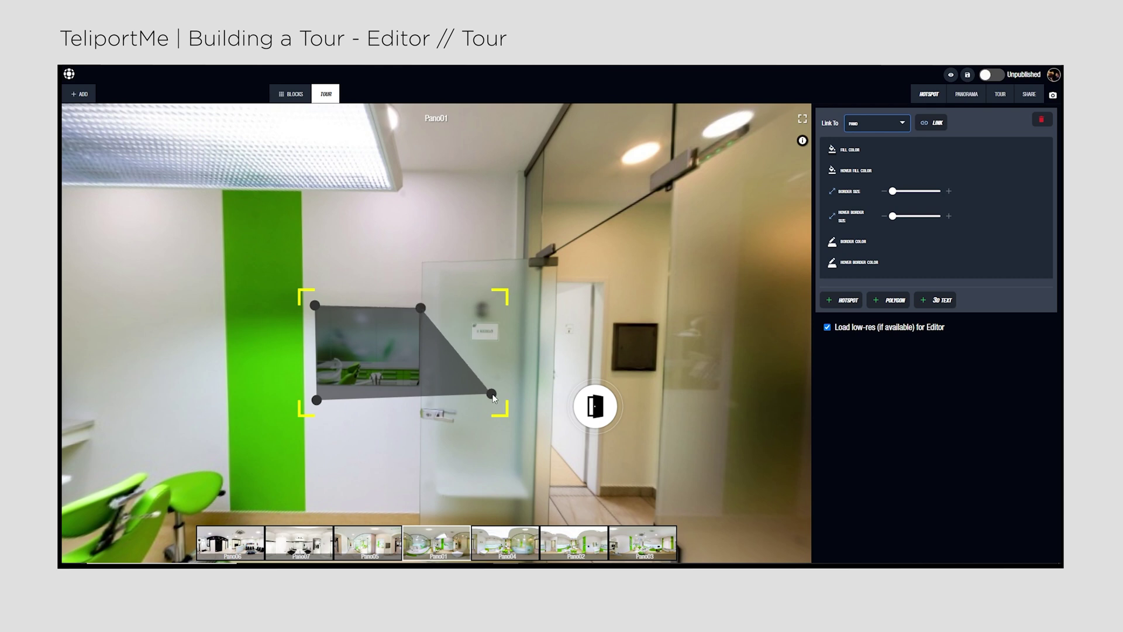
left_click_drag(491, 394, 420, 388)
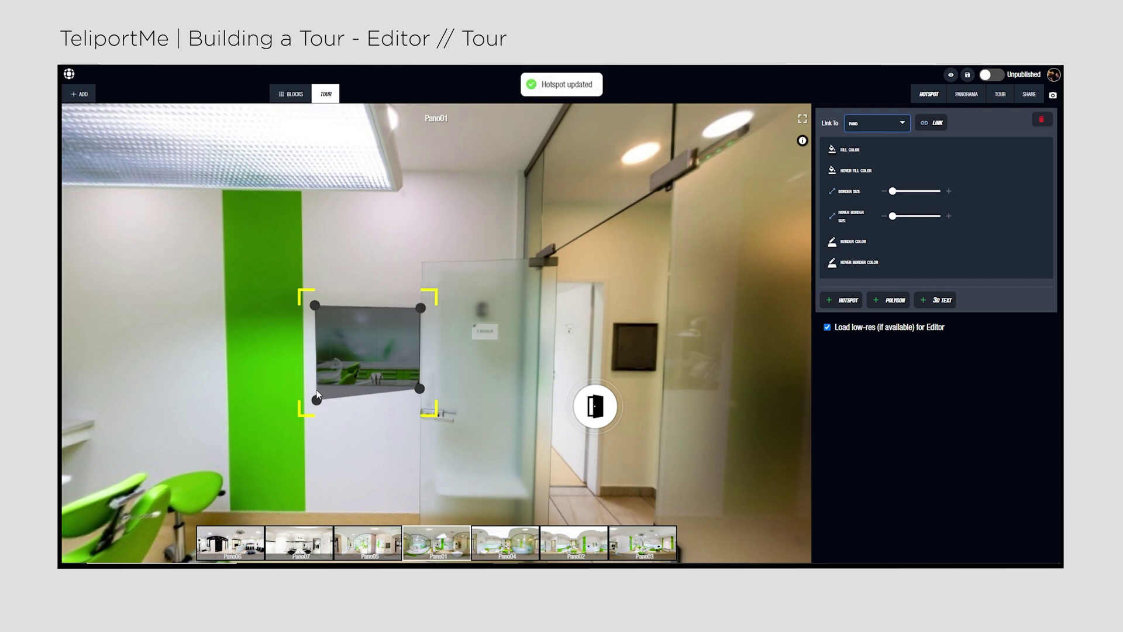
left_click_drag(316, 401, 317, 384)
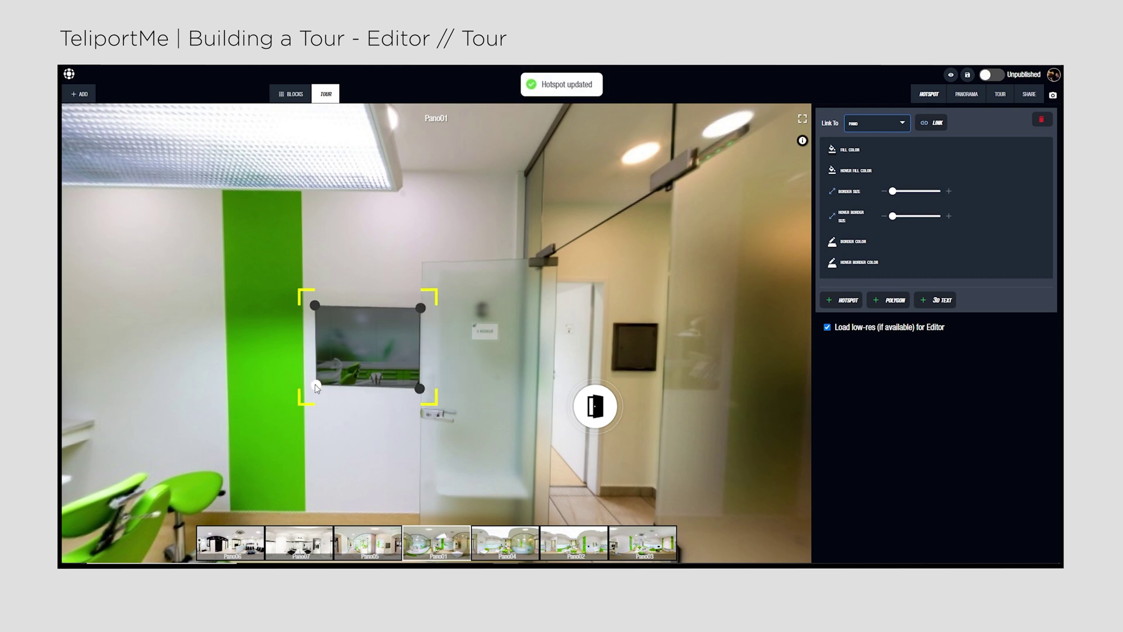
left_click(388, 352)
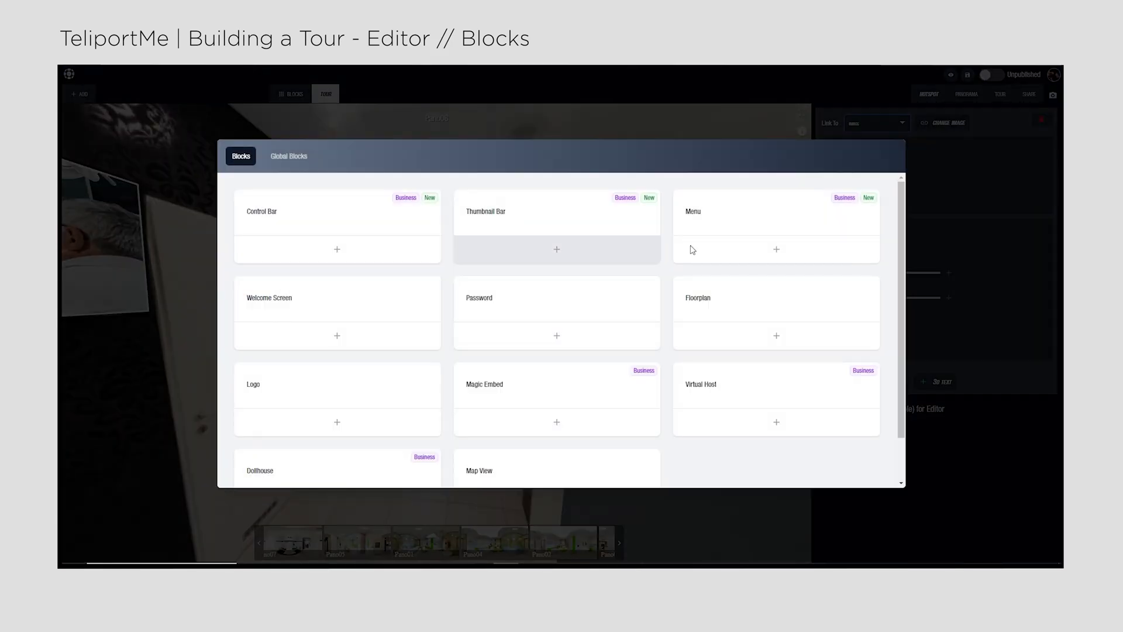
- Add a Menu block and set its UI orientation to Horizontal
left_click(801, 248)
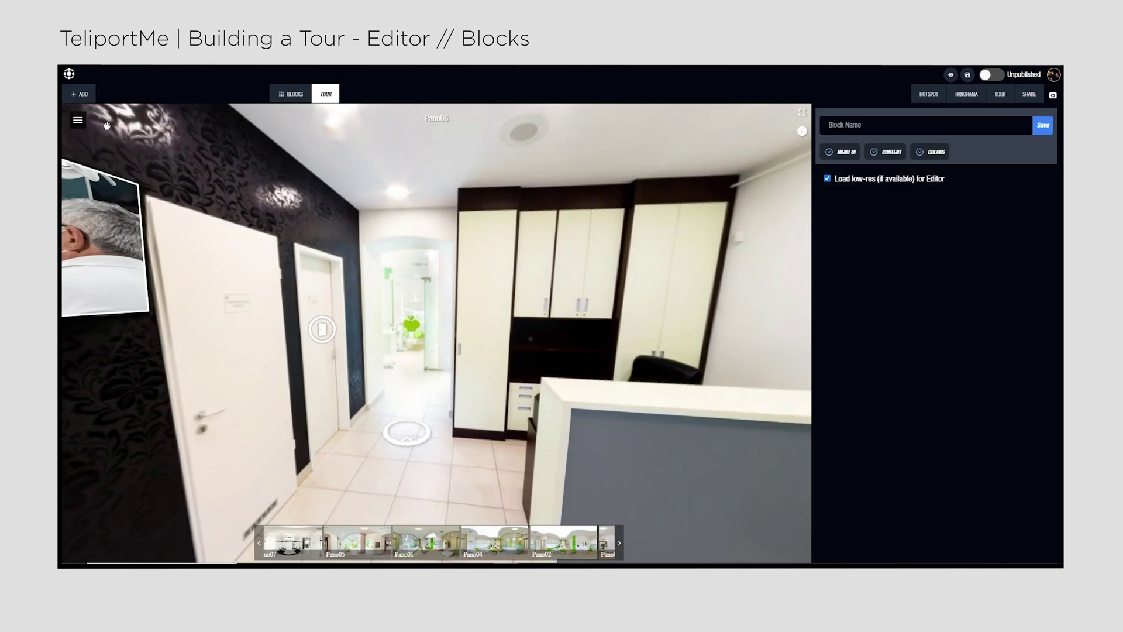
left_click(80, 127)
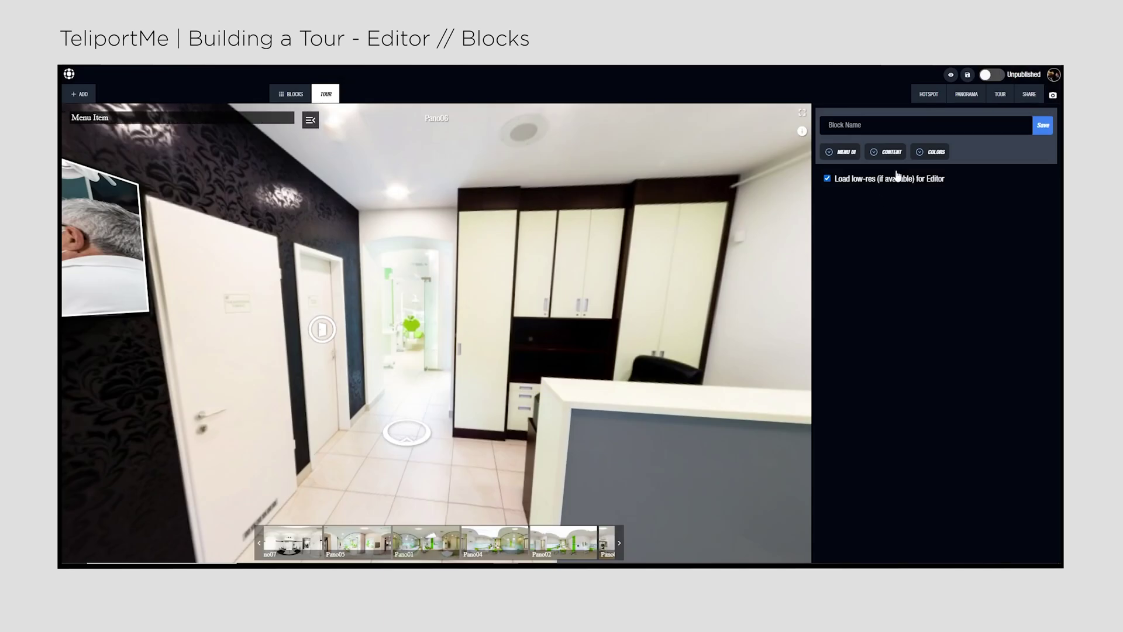
left_click(847, 153)
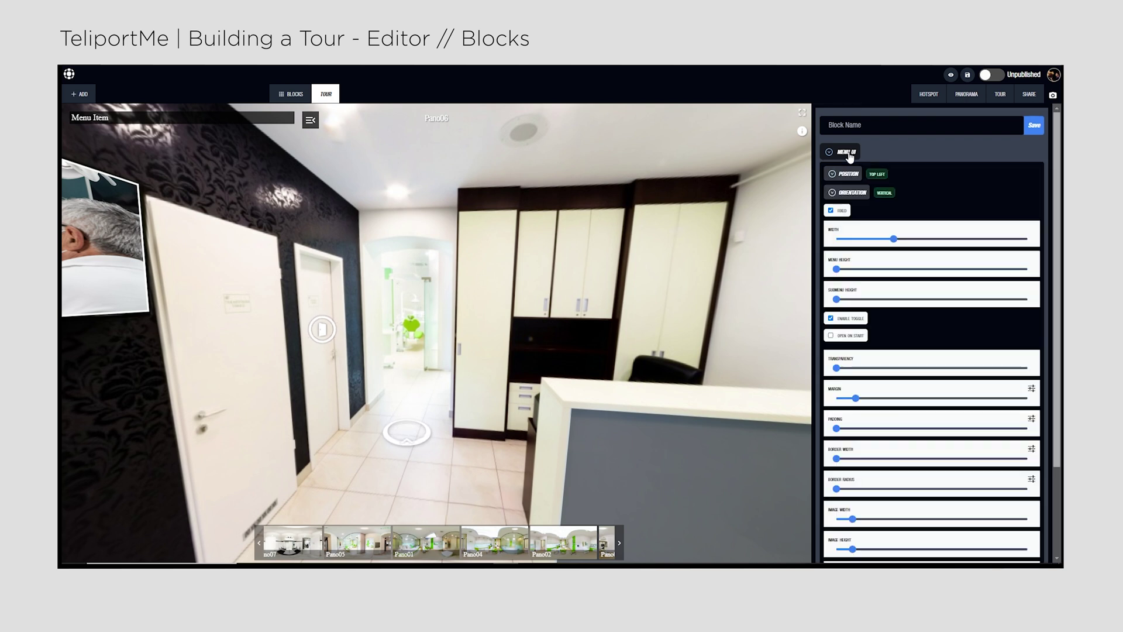
scroll(903, 306, "down", 5)
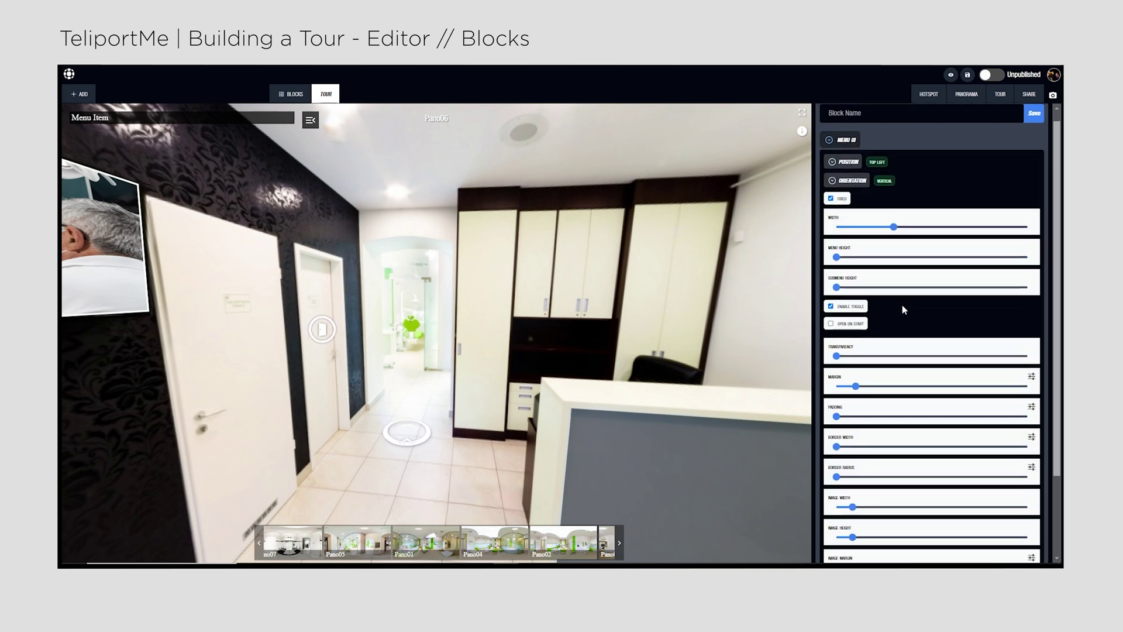
scroll(892, 258, "up", 5)
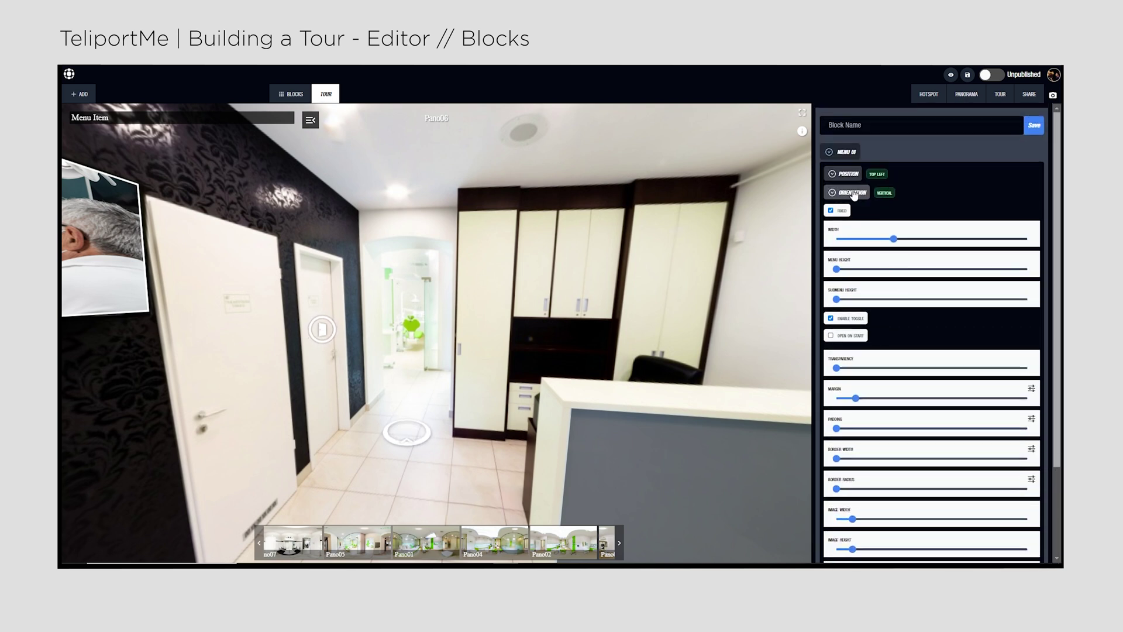
left_click(884, 192)
left_click(866, 237)
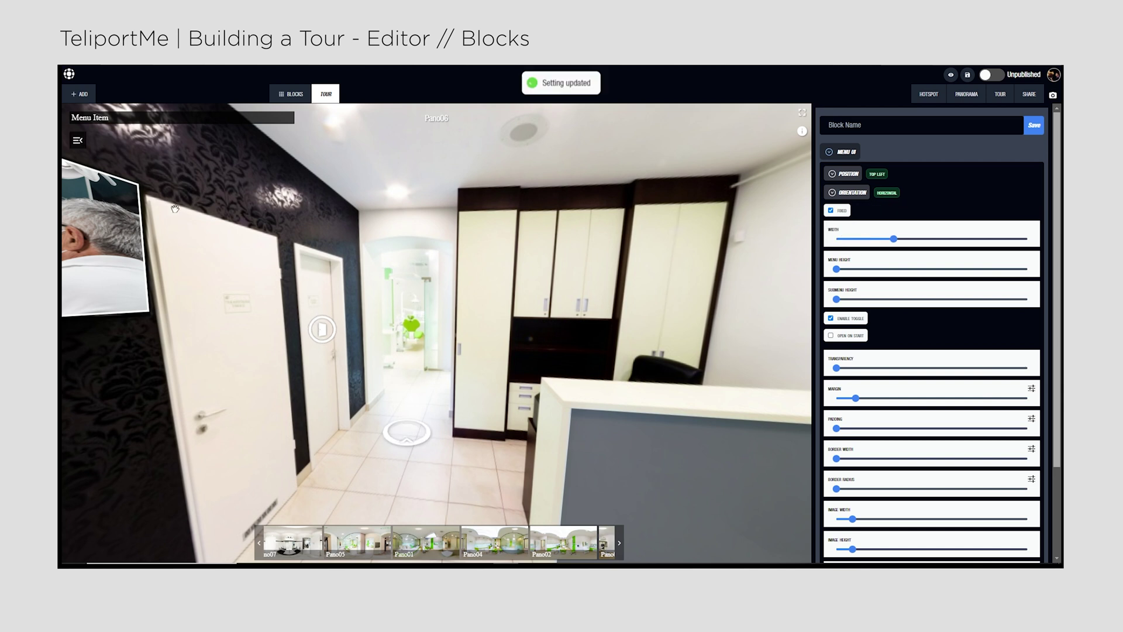
- Add the GABA VR logo block and open its display settings
left_click(337, 422)
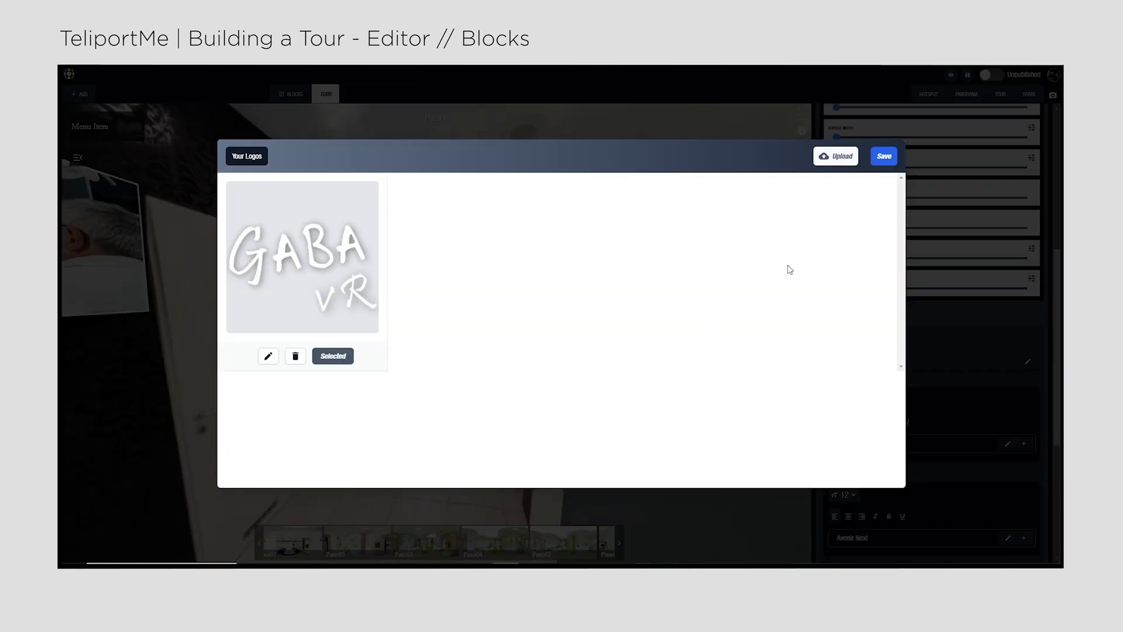
left_click(884, 157)
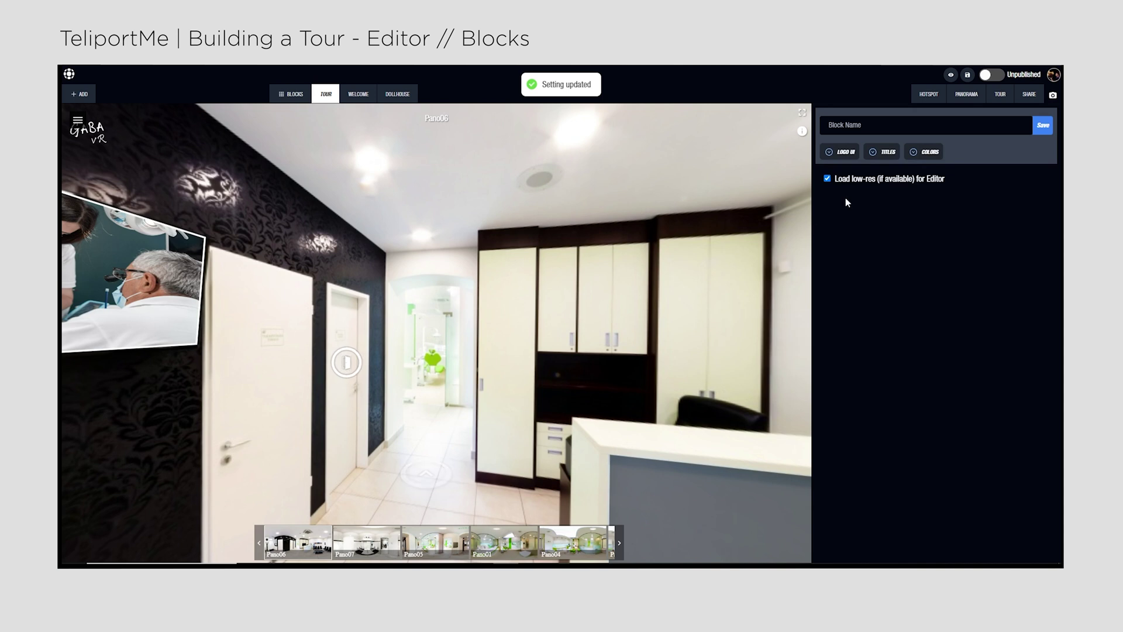
left_click(848, 156)
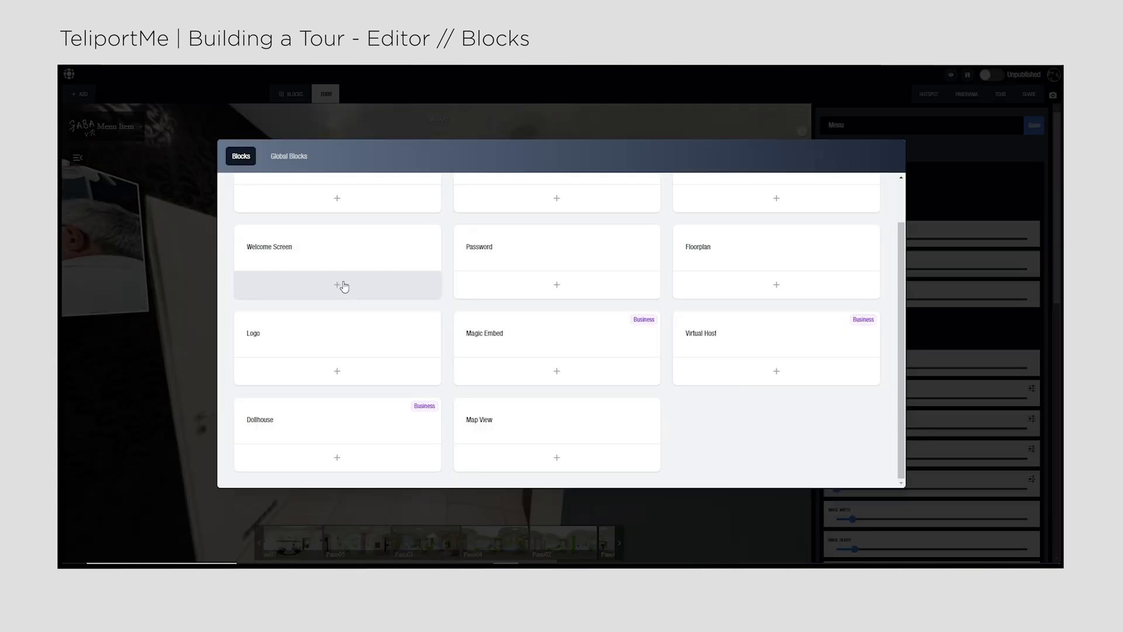
- Add a Welcome Screen with the dentist photo background and the title ending in '!'
left_click(344, 286)
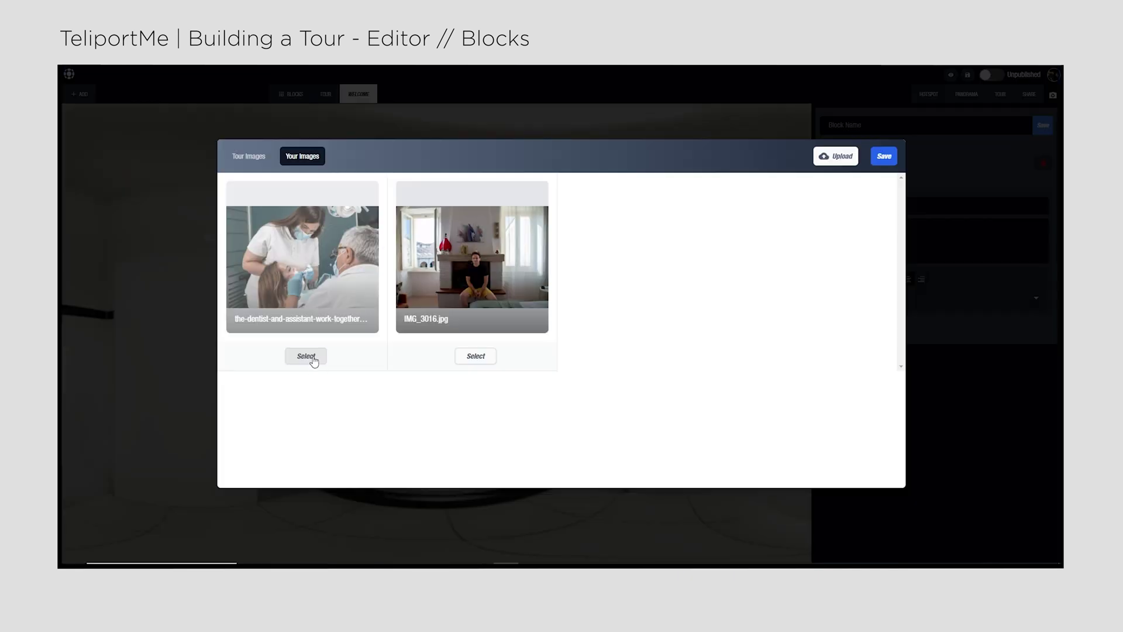
left_click(310, 357)
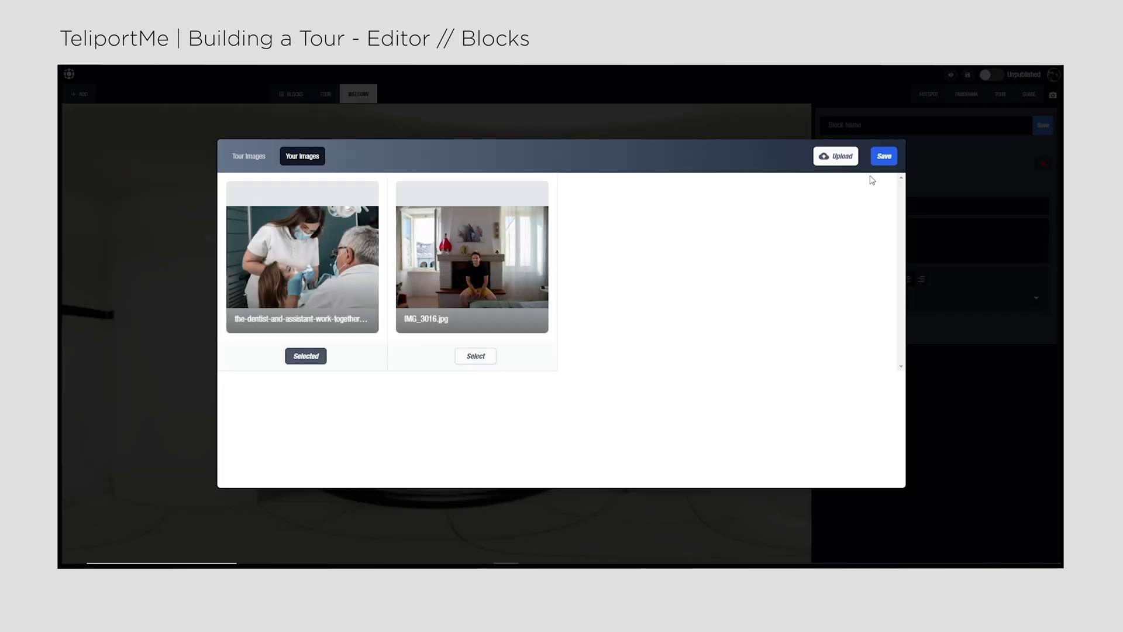
left_click(883, 157)
type("!")
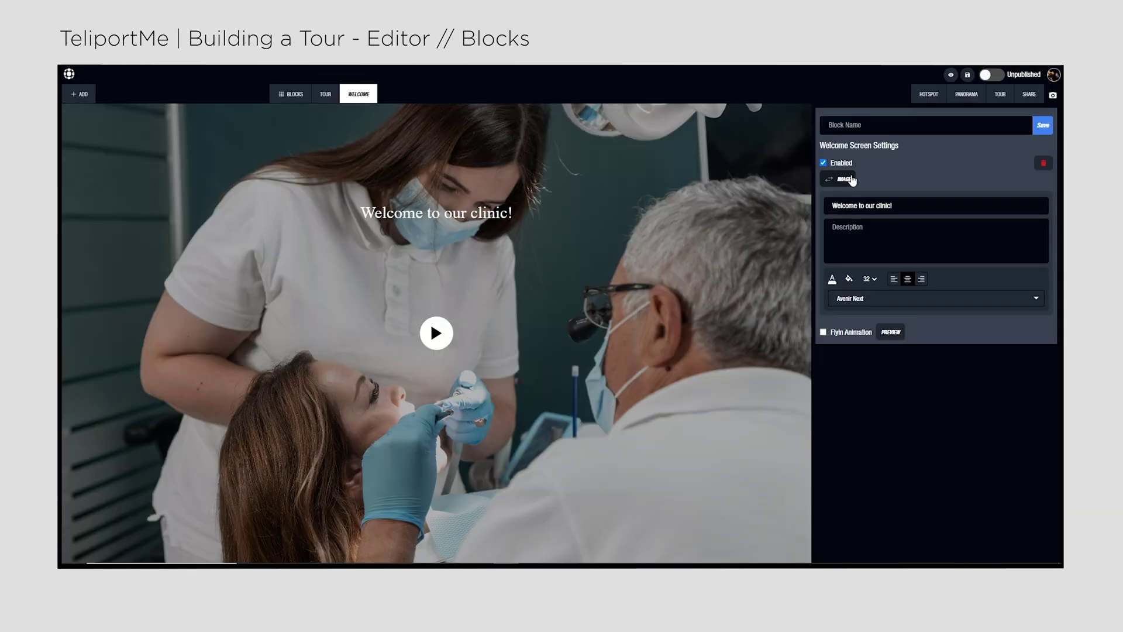
- Try Arvo and IBM Plex Mono for the welcome title, then settle on Comfortaa
left_click(923, 301)
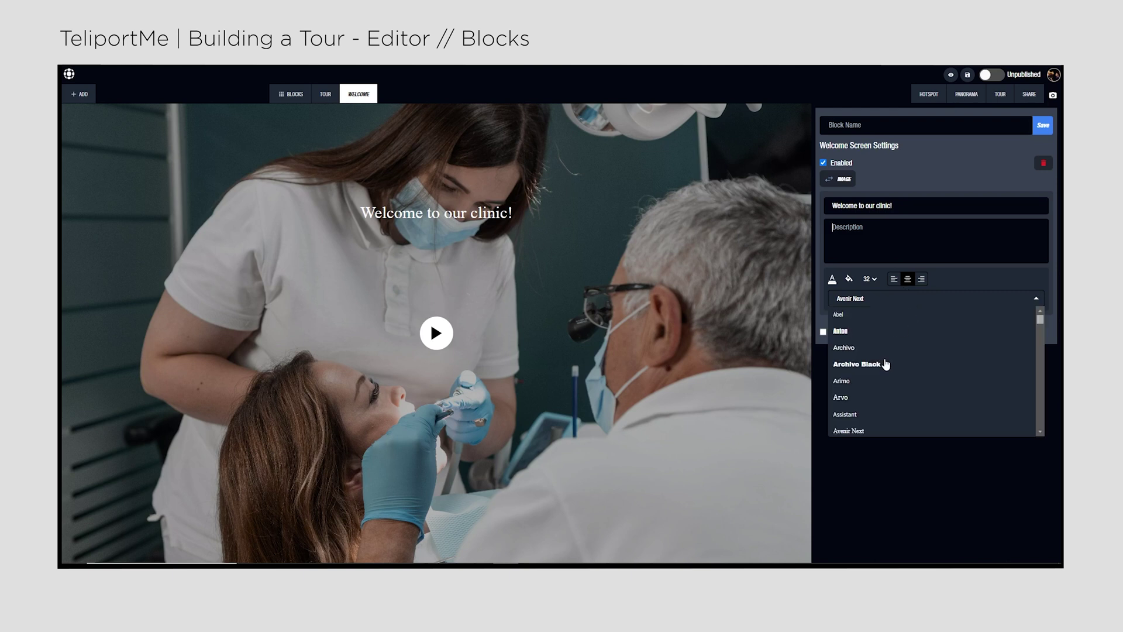
left_click(857, 398)
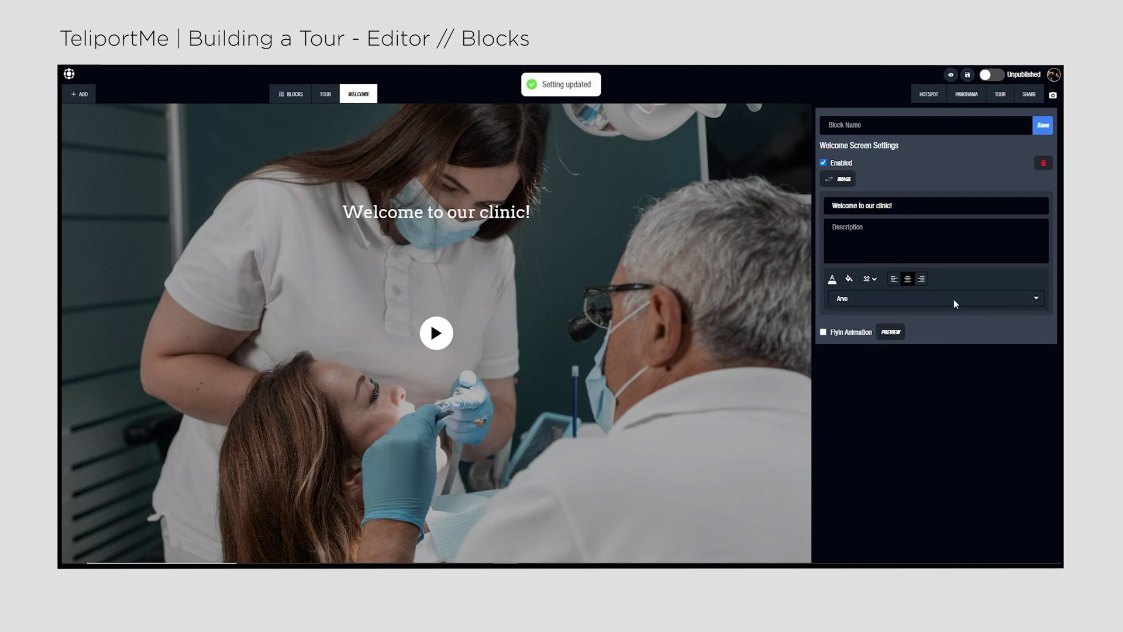
left_click(968, 300)
scroll(948, 357, "down", 5)
left_click(923, 389)
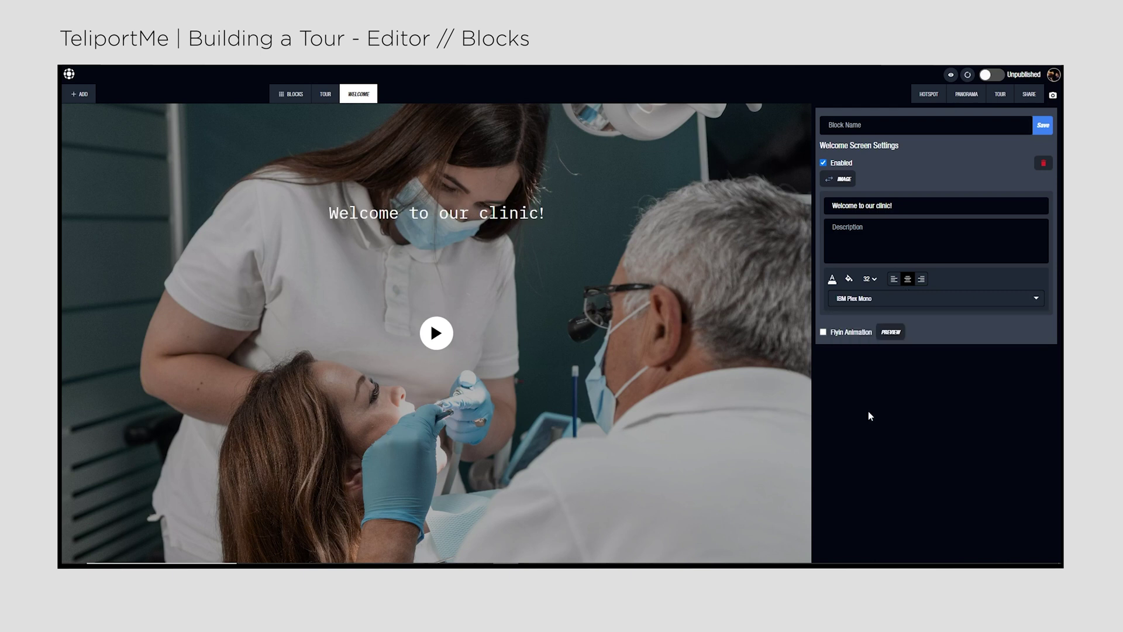
left_click(948, 301)
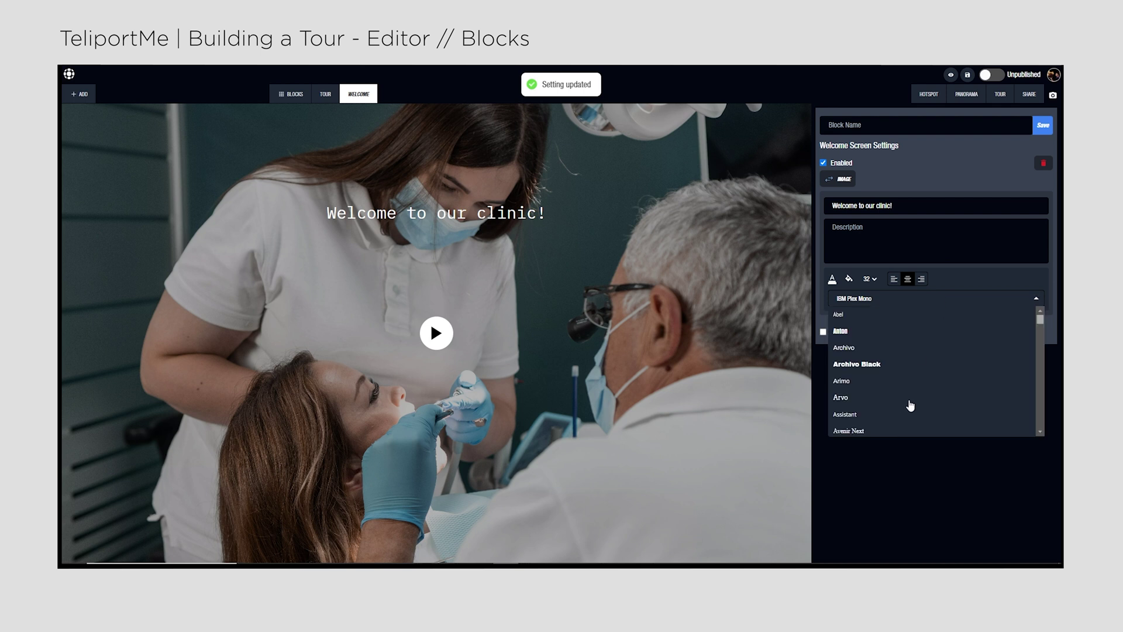
scroll(910, 404, "down", 3)
scroll(871, 404, "down", 1)
left_click(877, 327)
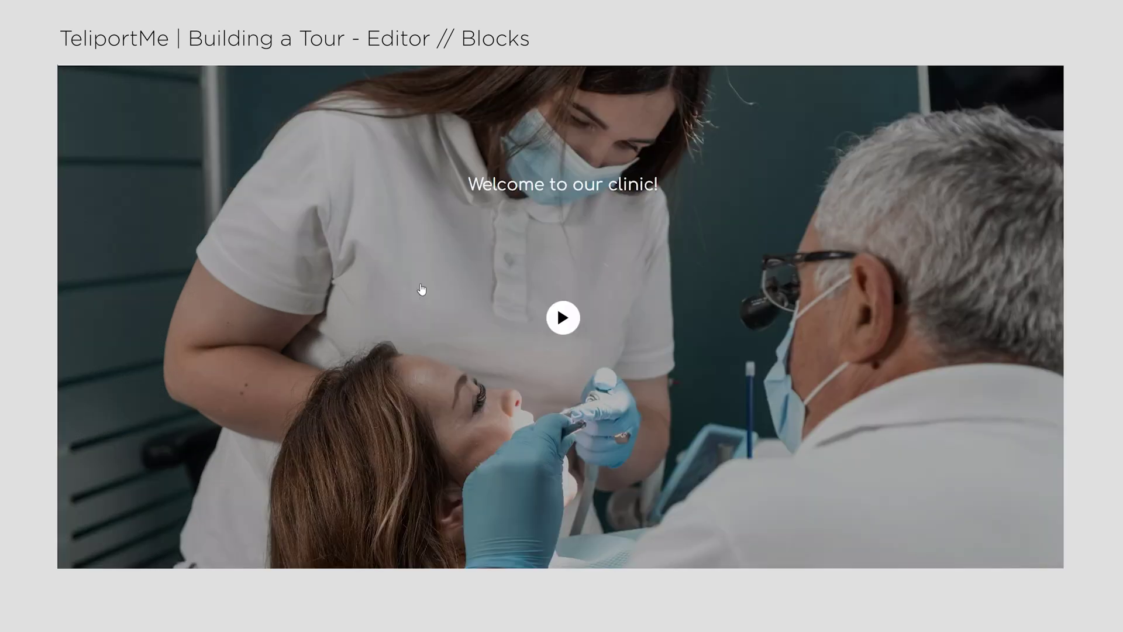
- Start the tour from the welcome screen, switch to the 360° tour view, and list added blocks
left_click(562, 318)
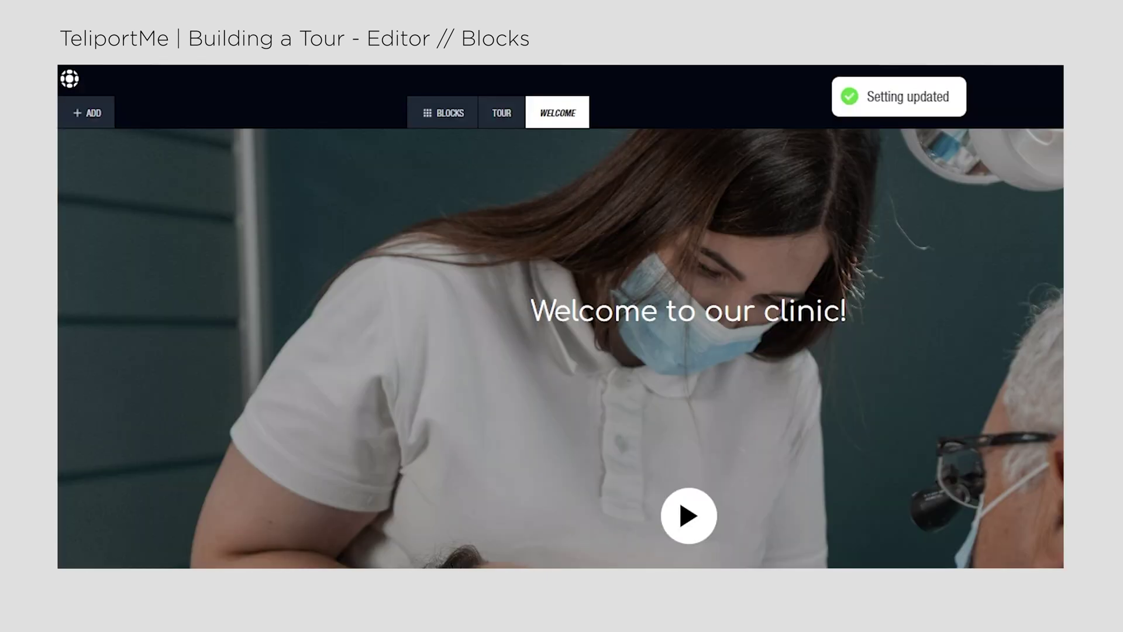
left_click(507, 117)
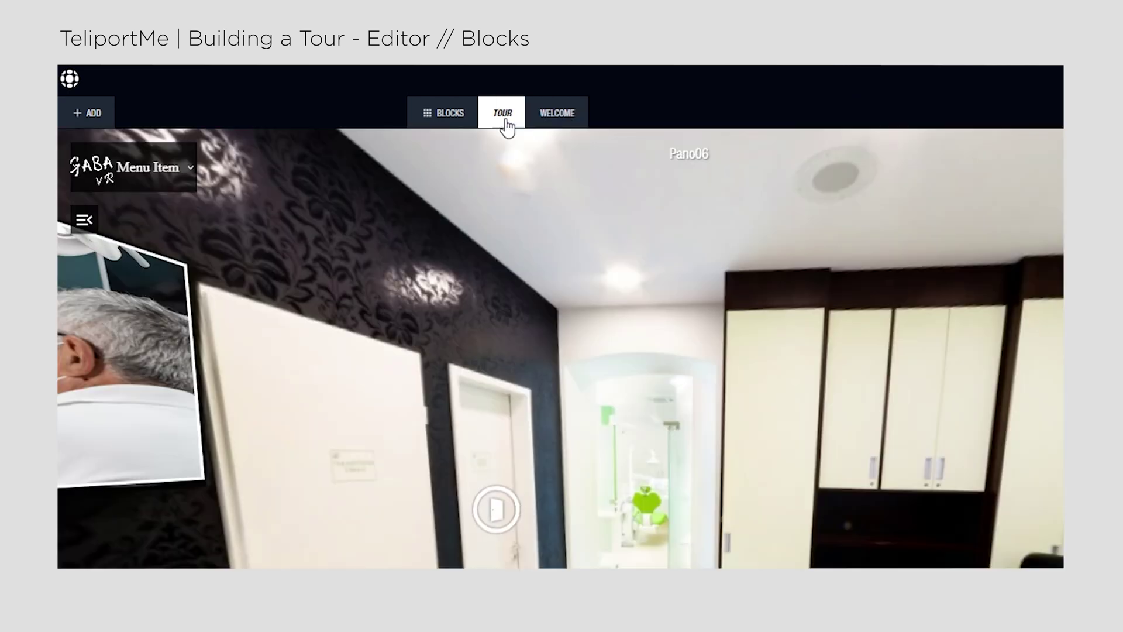
left_click(448, 116)
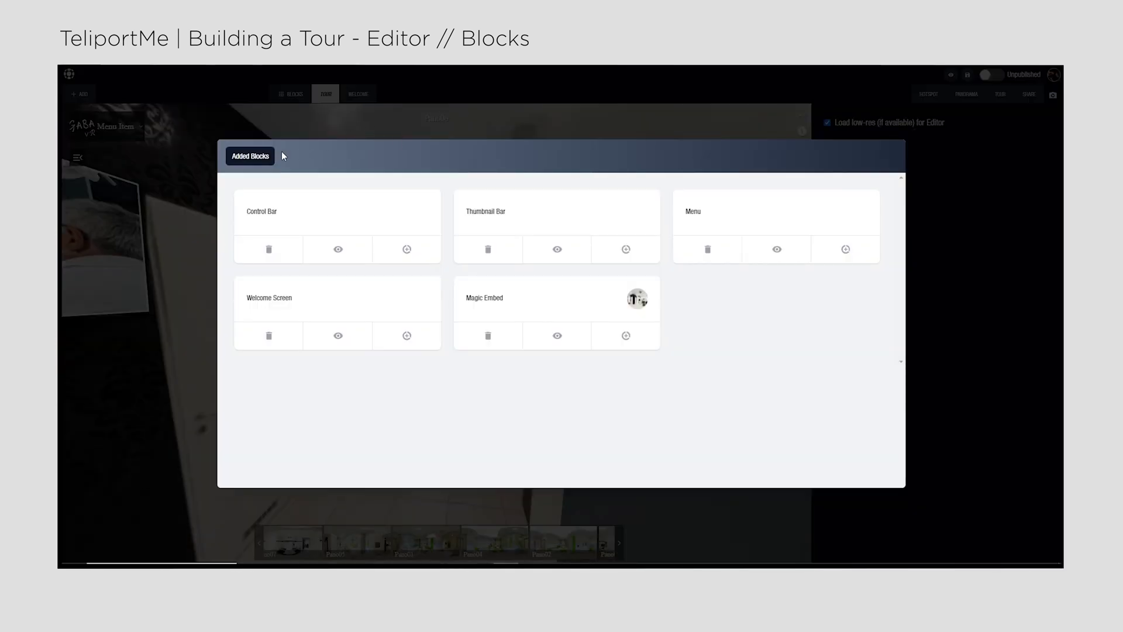
- Close the Added Blocks overview and add a Dollhouse block from the block catalogue
left_click(356, 111)
left_click(82, 94)
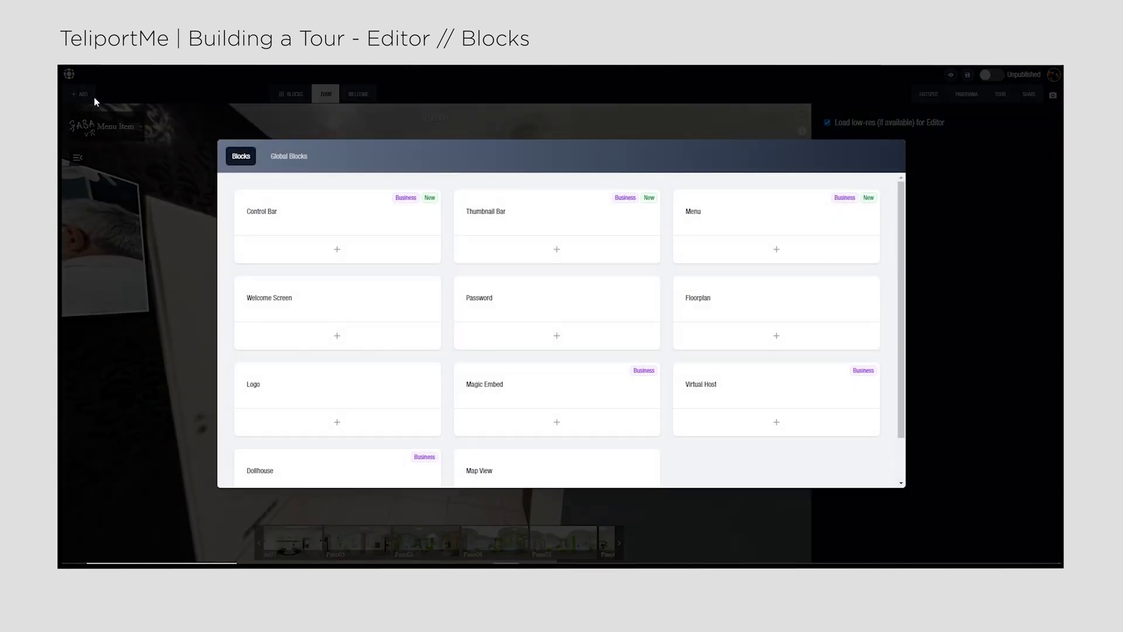
scroll(680, 383, "down", 2)
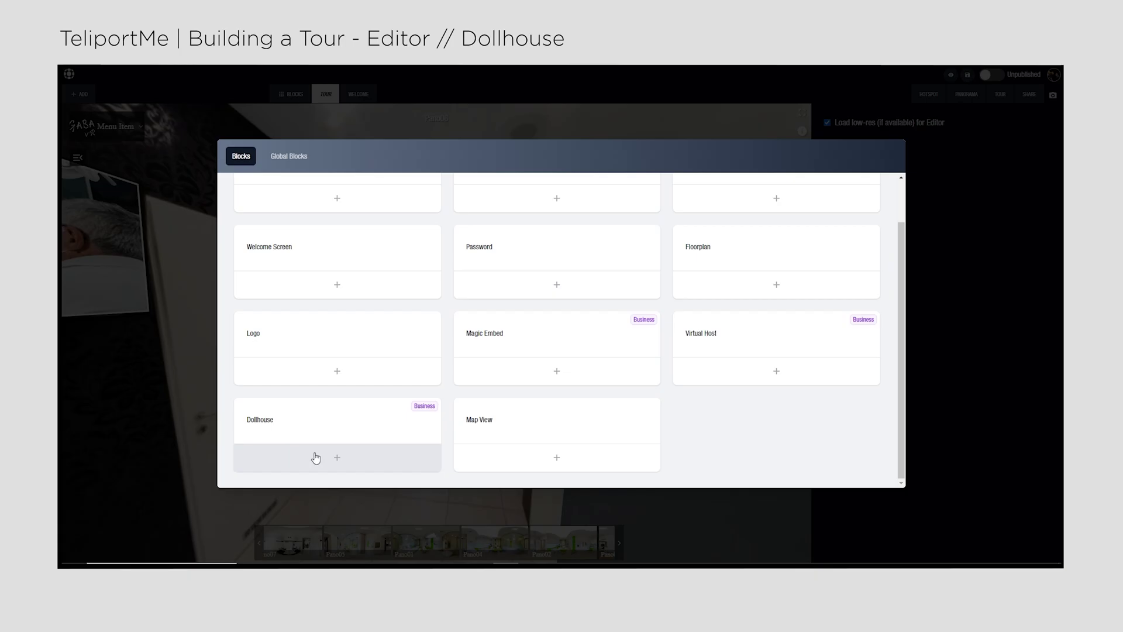
left_click(316, 457)
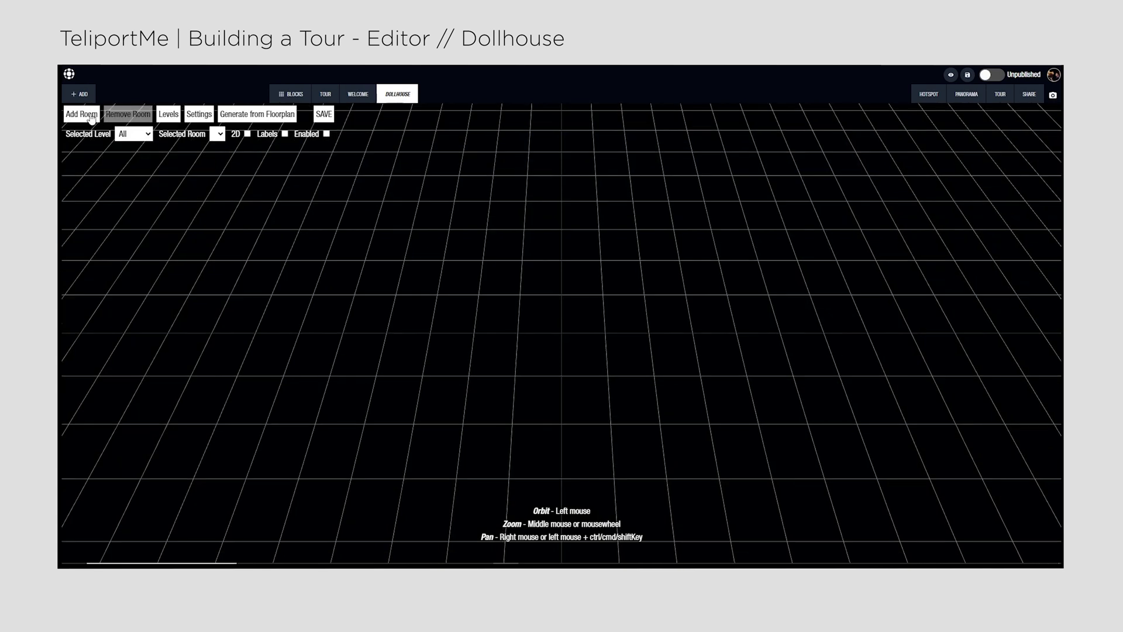
- Add Pano06 to the dollhouse, reposition it, add Pano07 beside it, and orbit to inspect
left_click(91, 117)
left_click(541, 453)
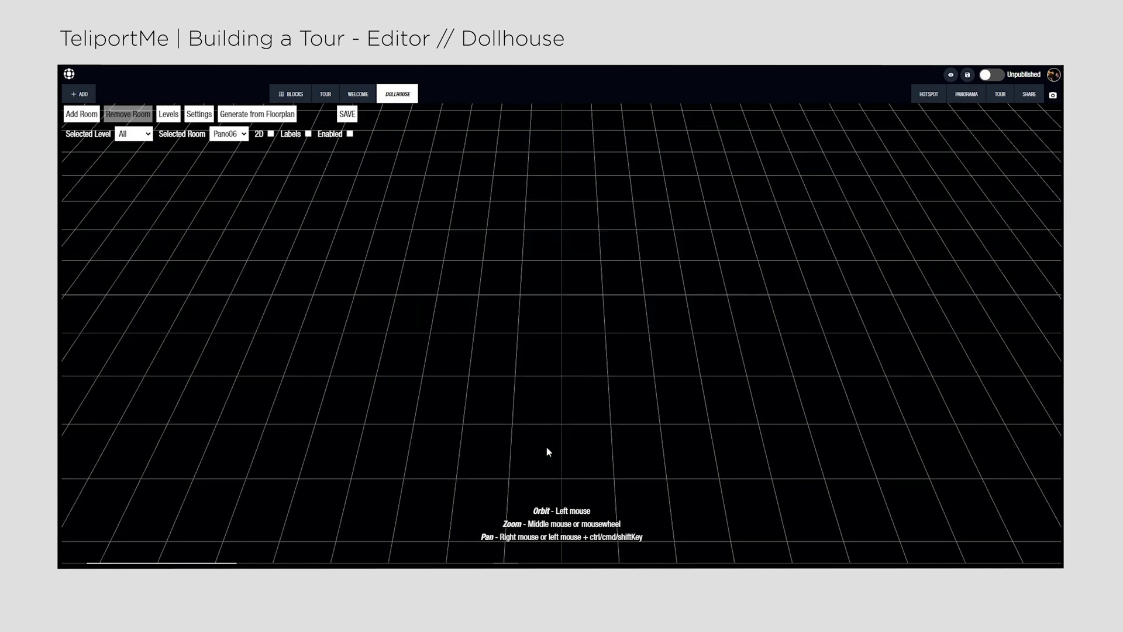
left_click_drag(626, 369, 601, 369)
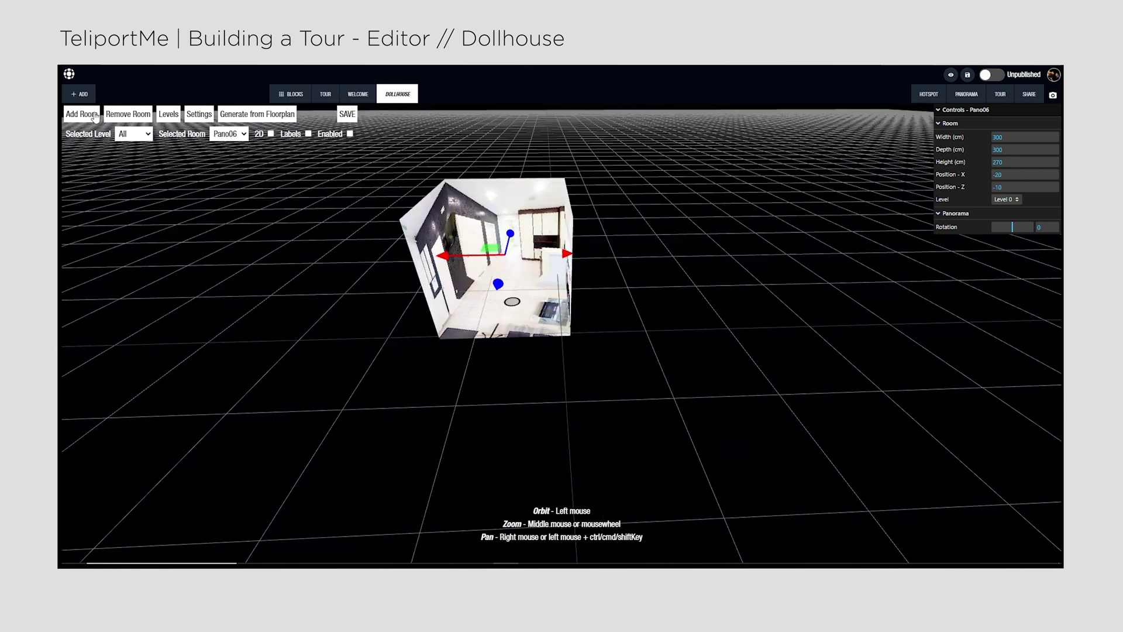
left_click(95, 118)
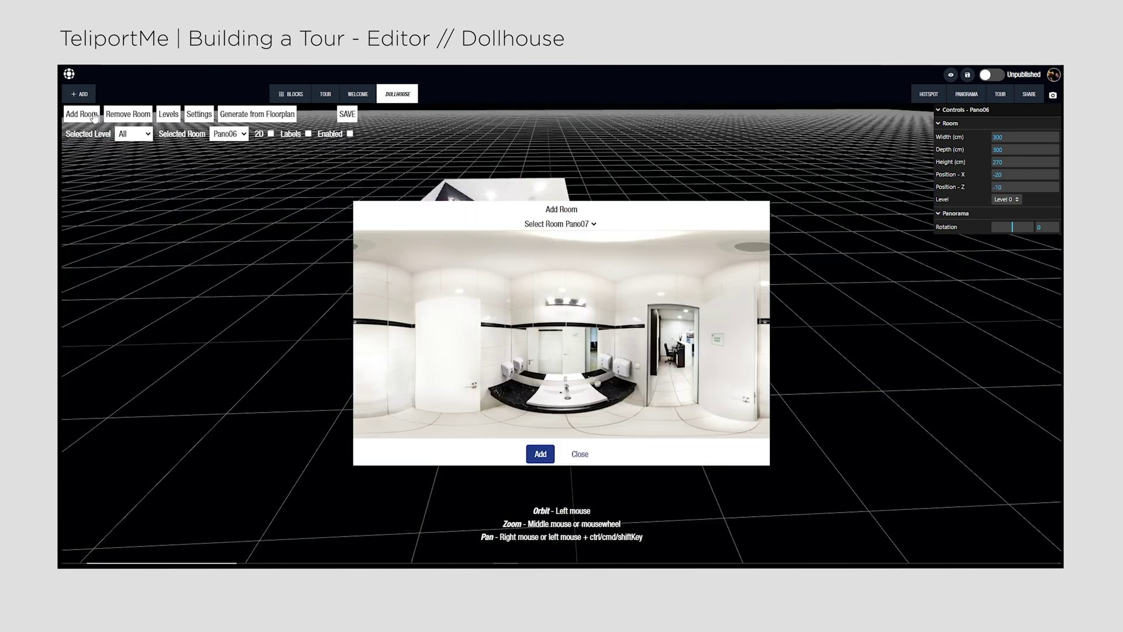
left_click(549, 454)
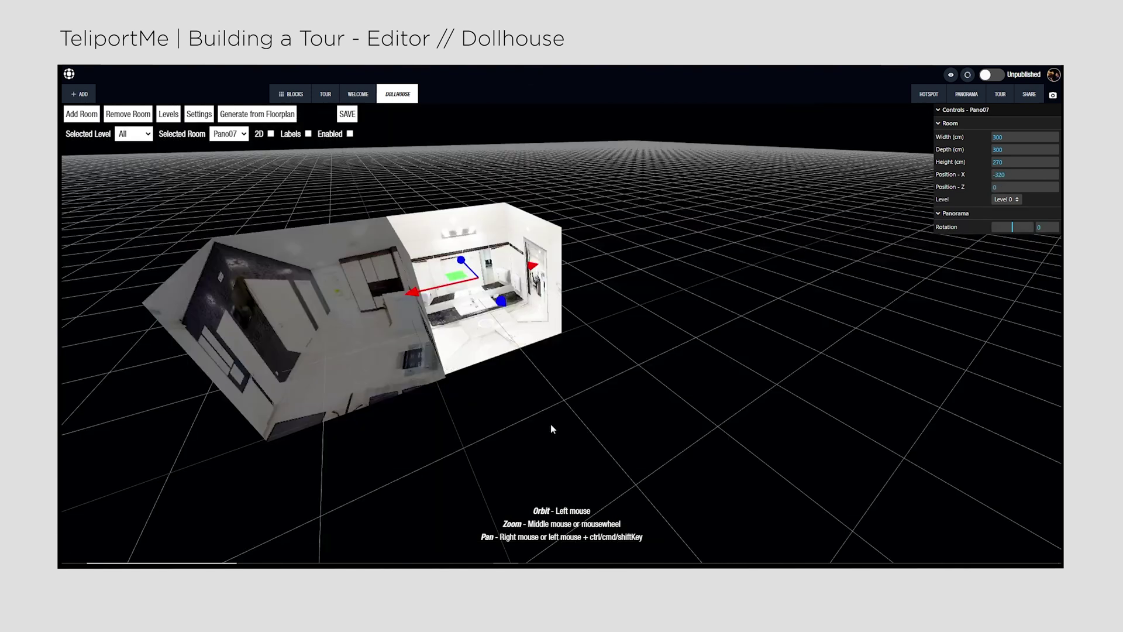
left_click_drag(524, 292, 178, 287)
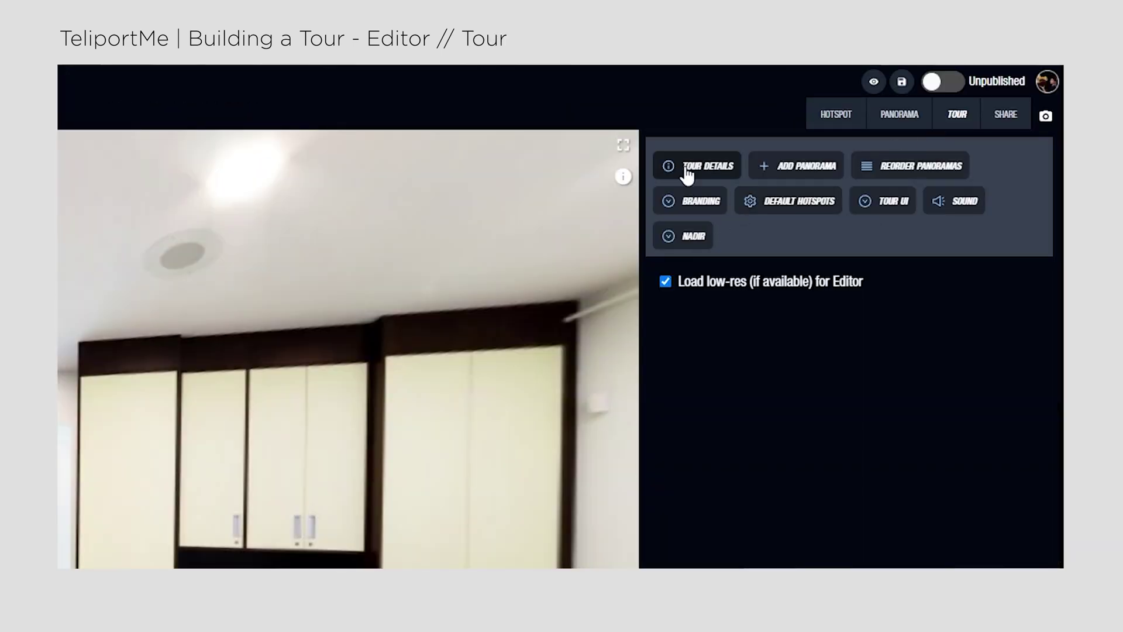
- Try the Listing and None tour themes, then restore the Walkthrough theme
left_click(688, 174)
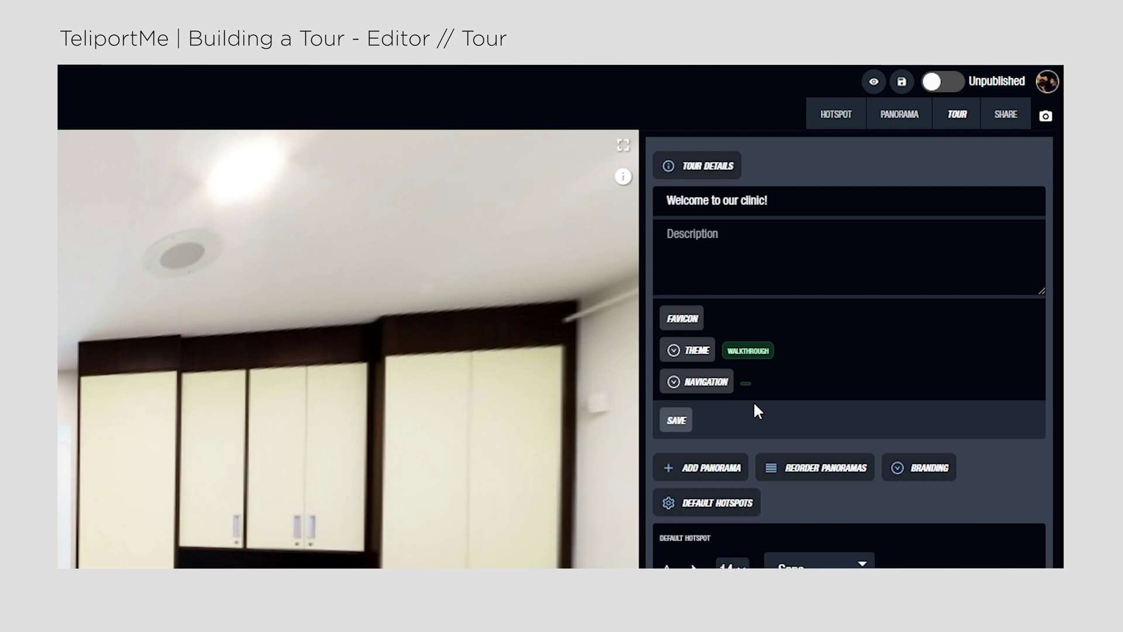
left_click(667, 362)
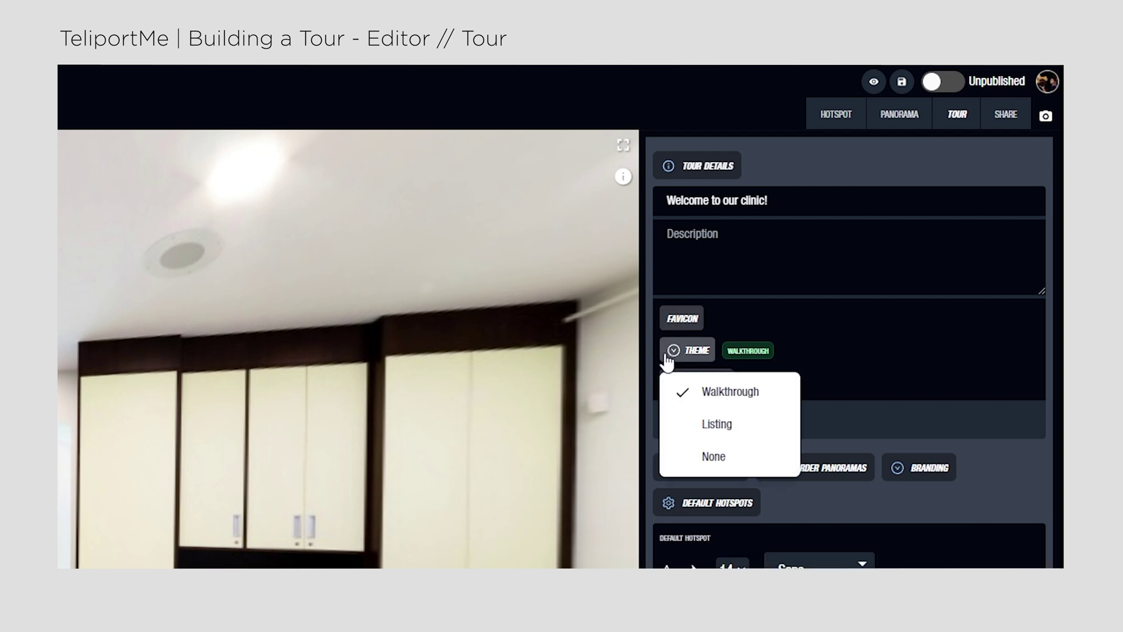
left_click(667, 362)
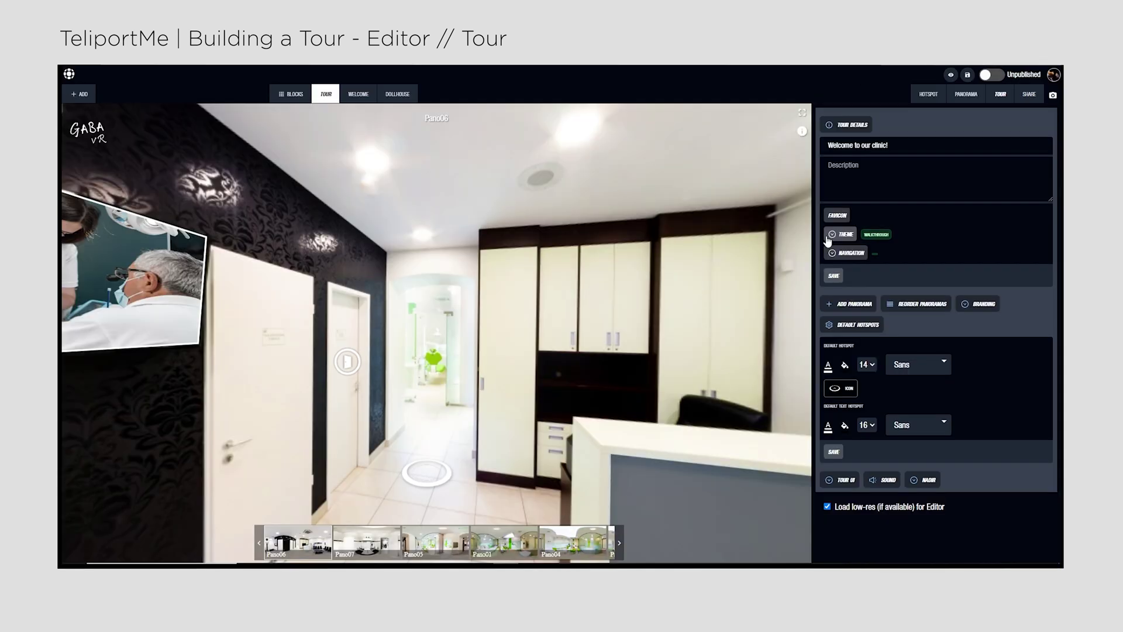
left_click(678, 351)
left_click(857, 278)
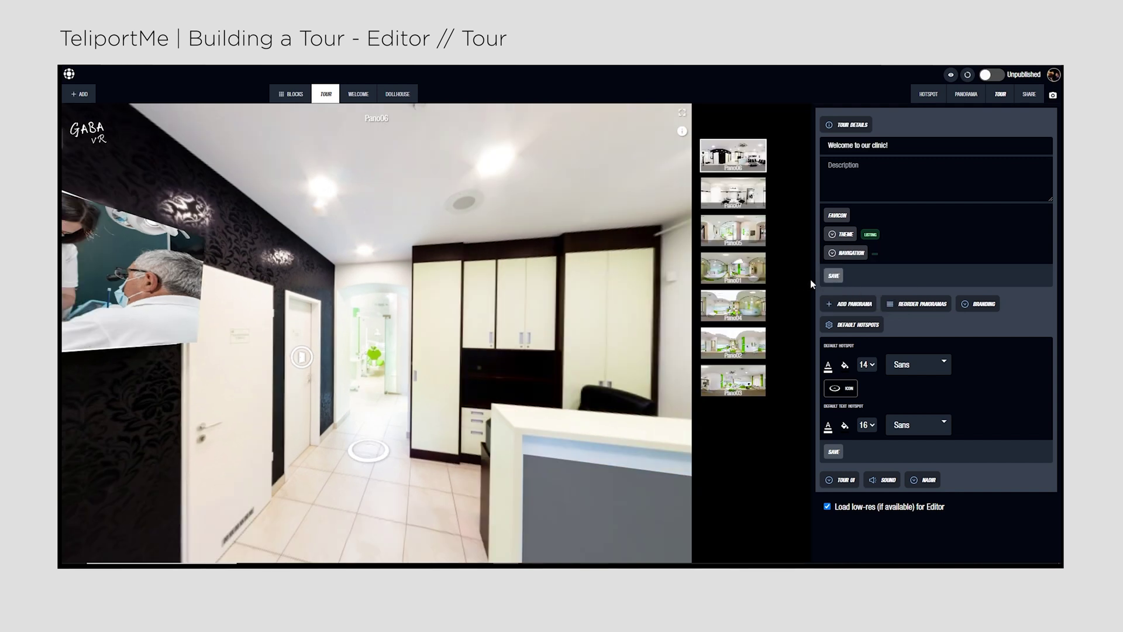
left_click(833, 237)
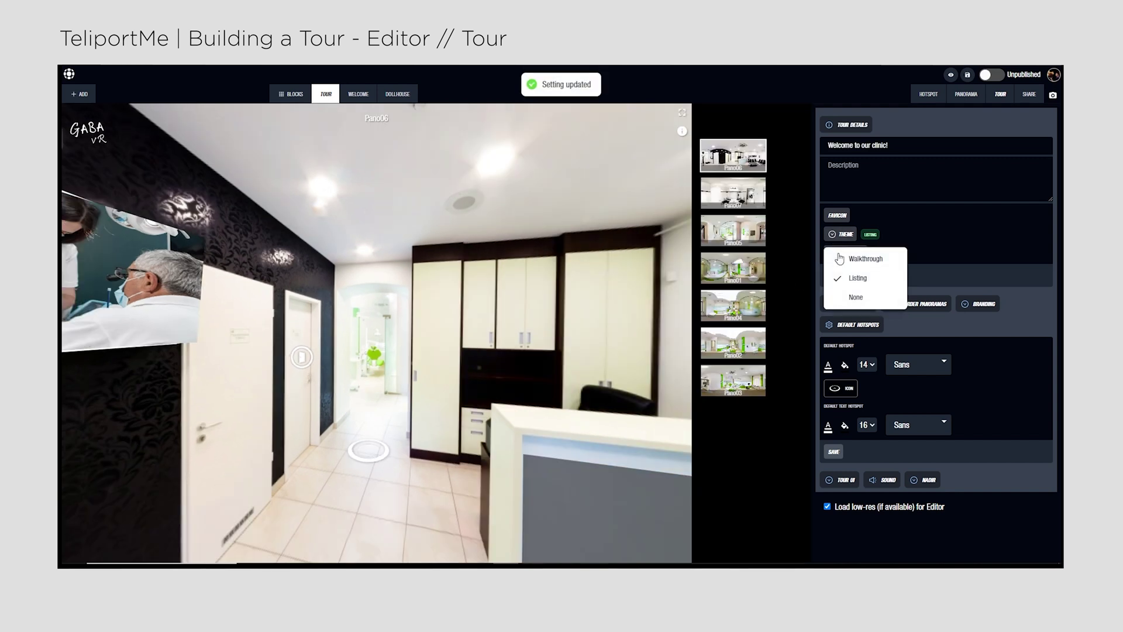
left_click(845, 294)
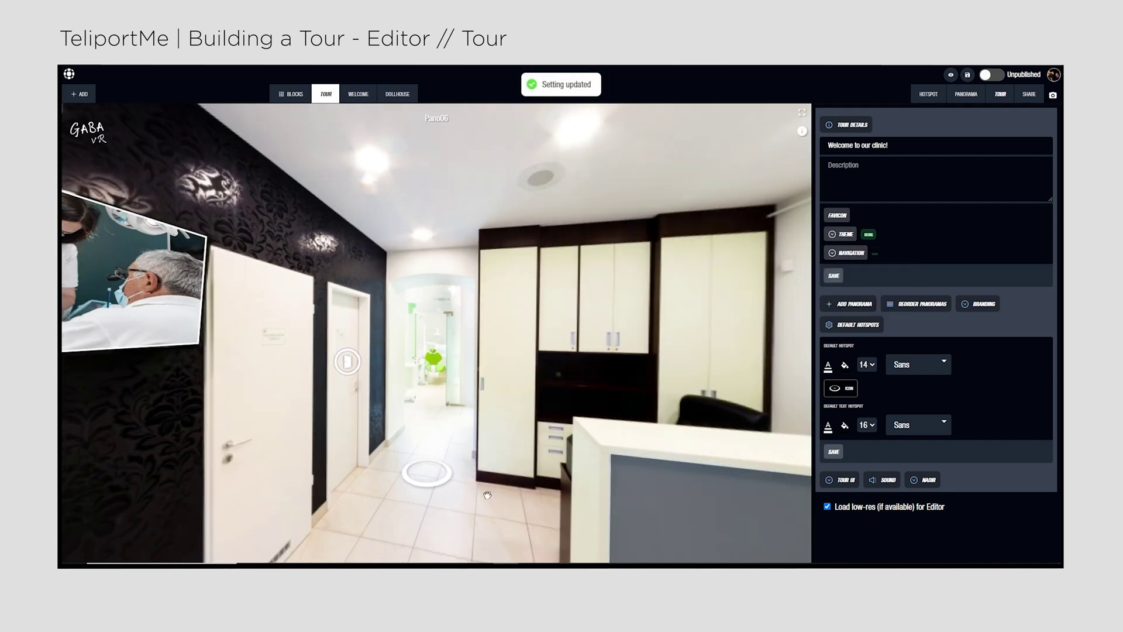
left_click(833, 236)
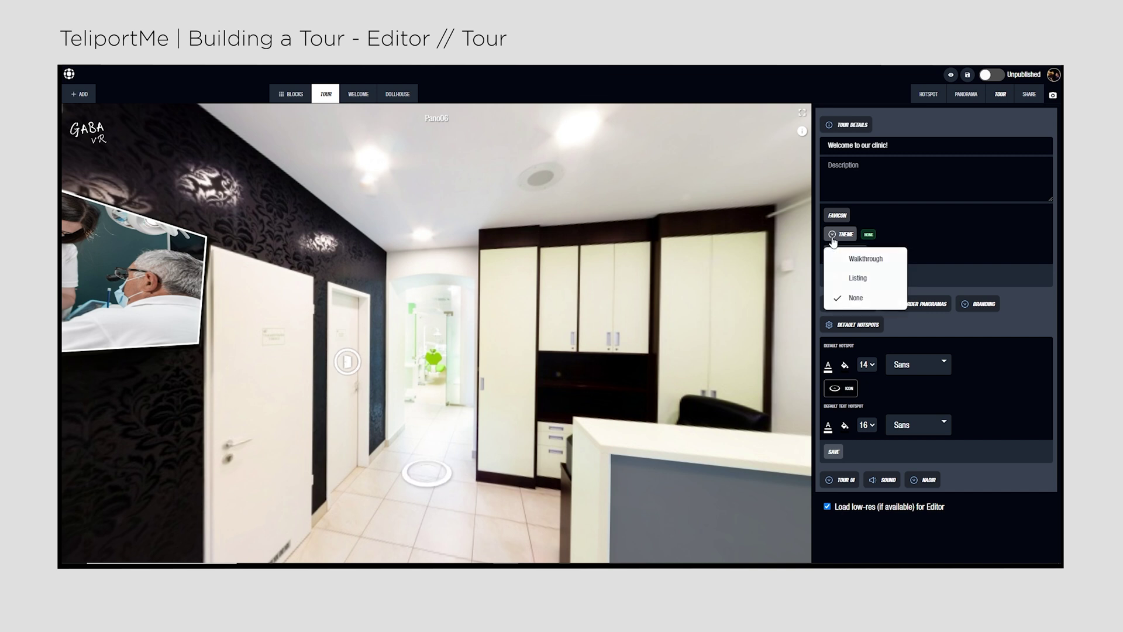
left_click(864, 258)
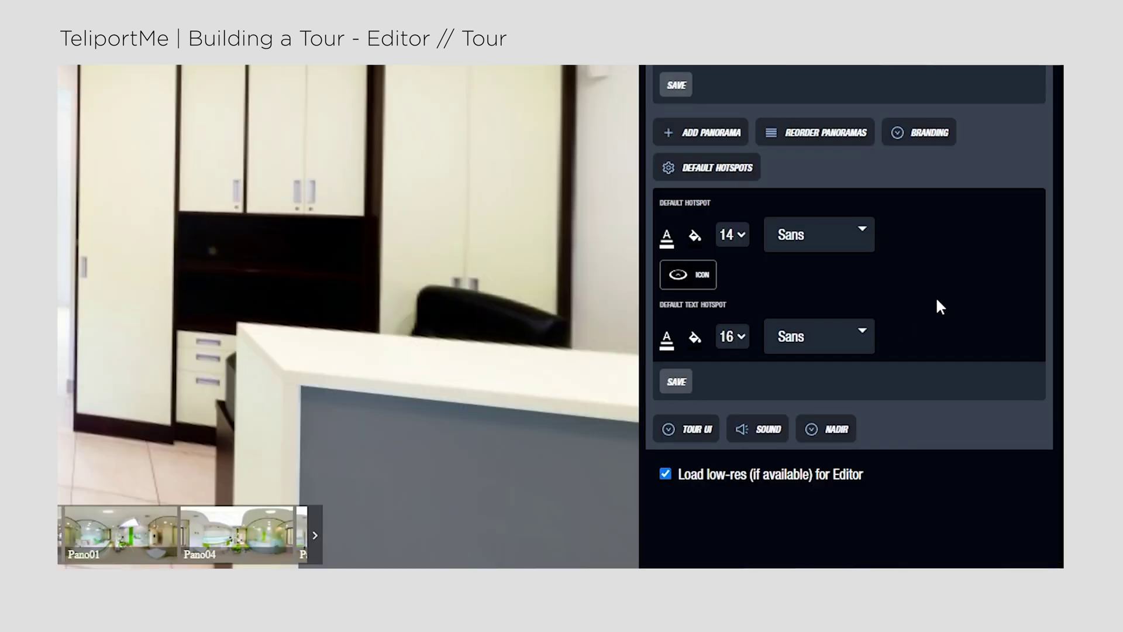
- In the Tour UI options, stop showing panorama details
left_click(668, 432)
scroll(886, 345, "down", 2)
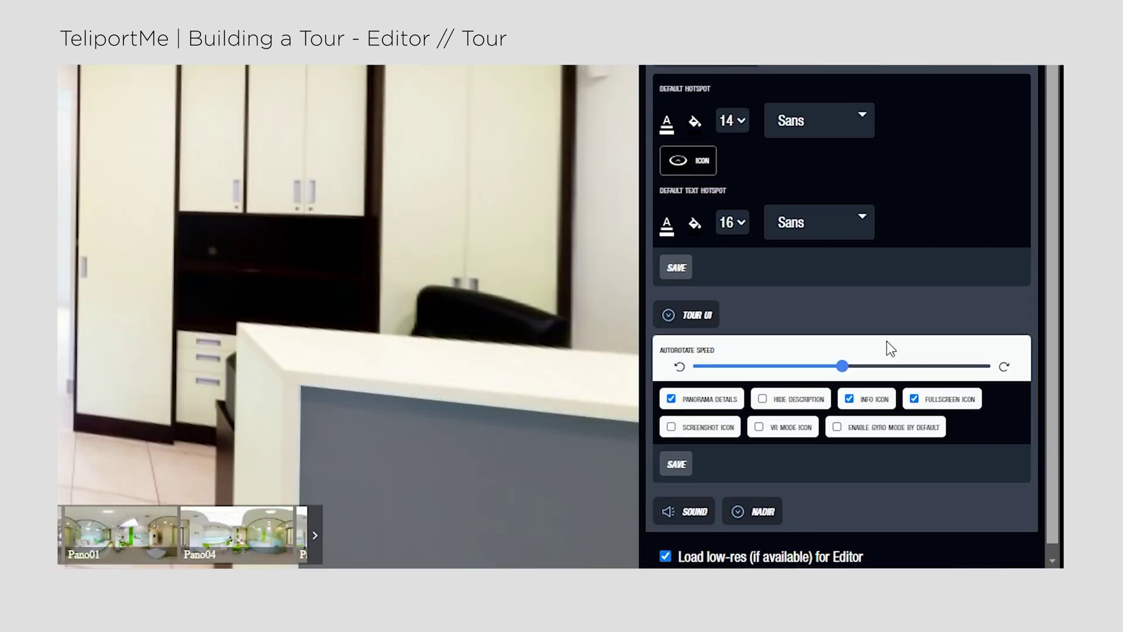
left_click(671, 387)
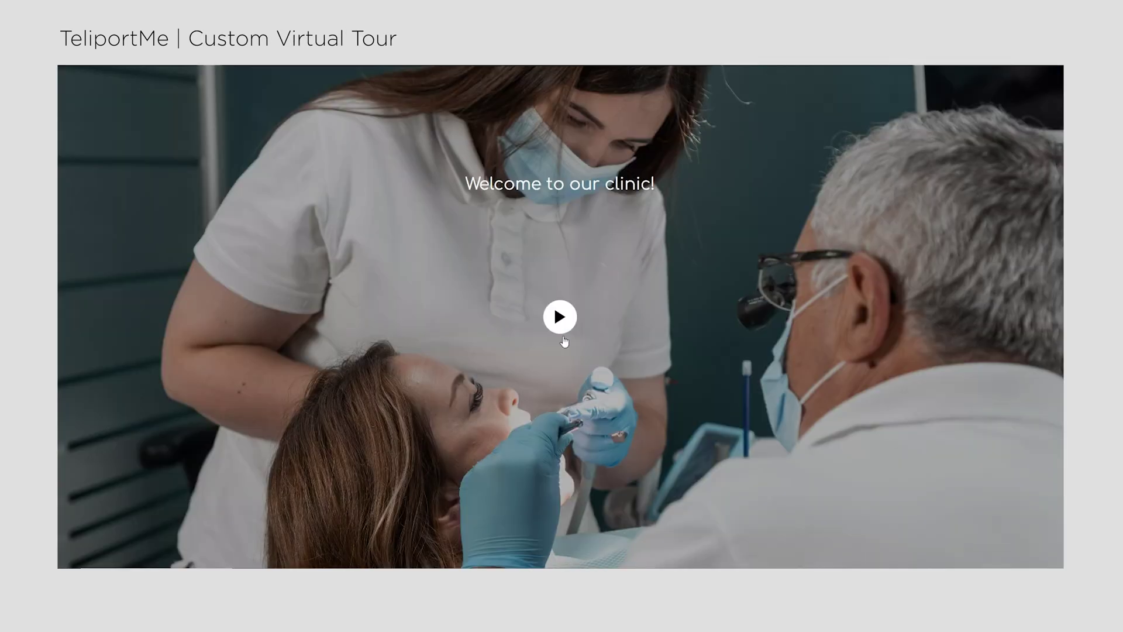
- Start the previewed tour, view and close the dental team photo, then walk through the doorway
left_click(578, 319)
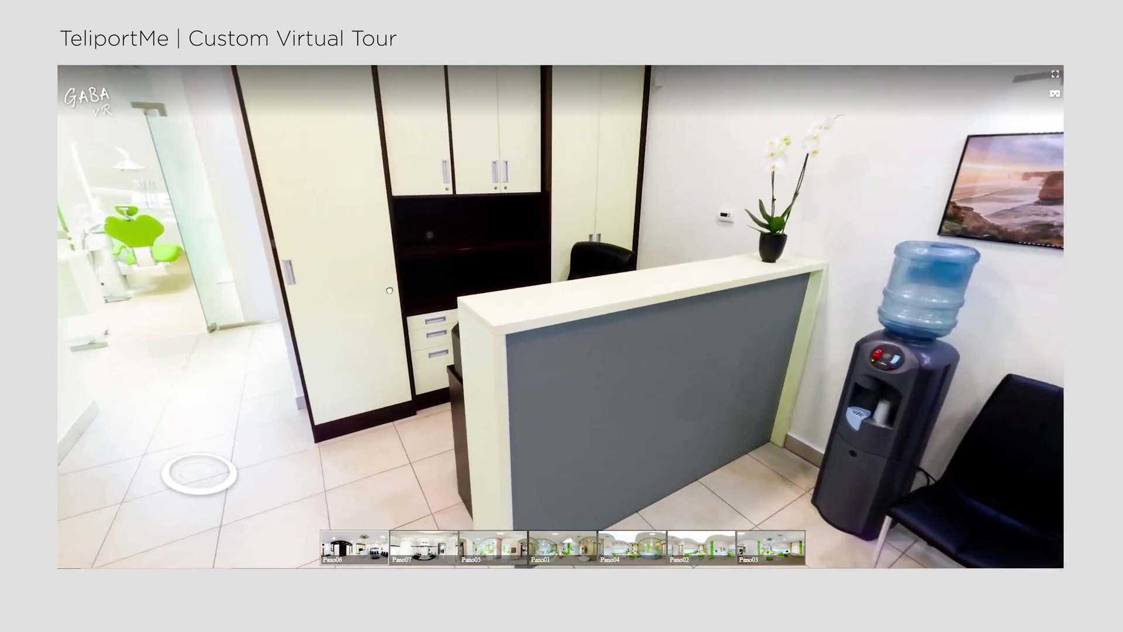
left_click(663, 390)
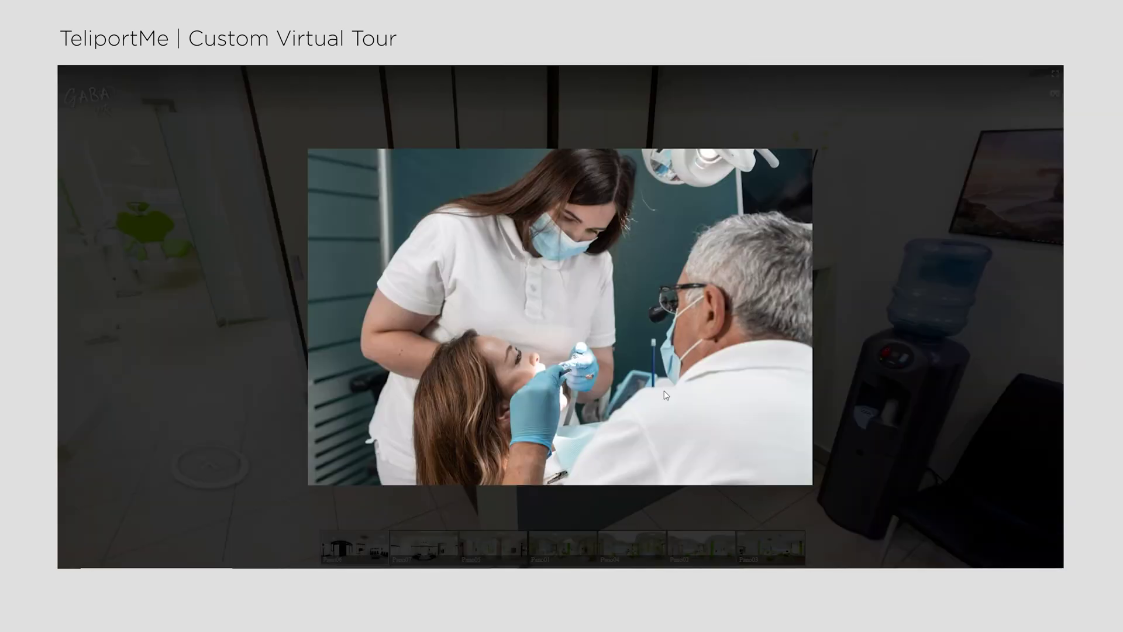
left_click(872, 309)
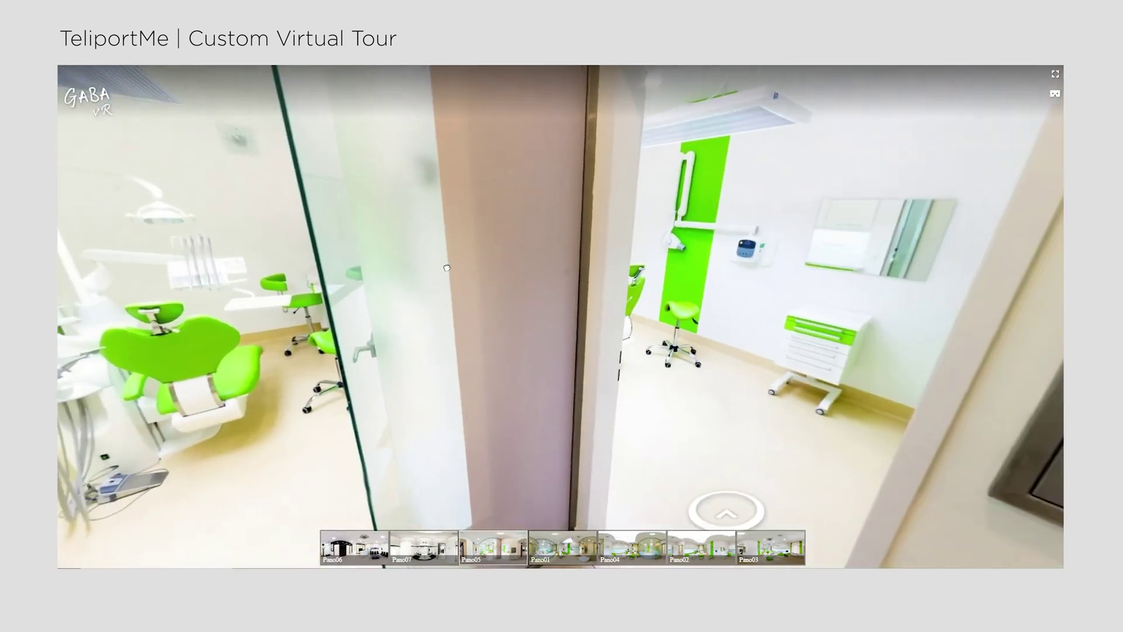
left_click(726, 507)
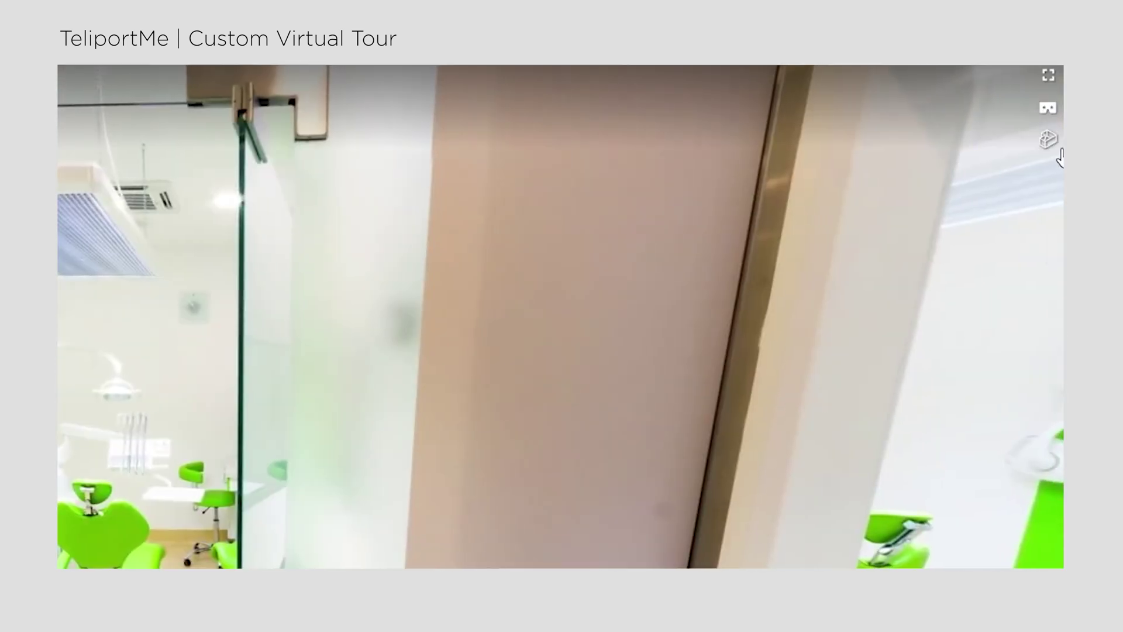
- Open the clinic dollhouse, rotate and zoom the model, then fly into the Pano01 dental room
left_click(1058, 148)
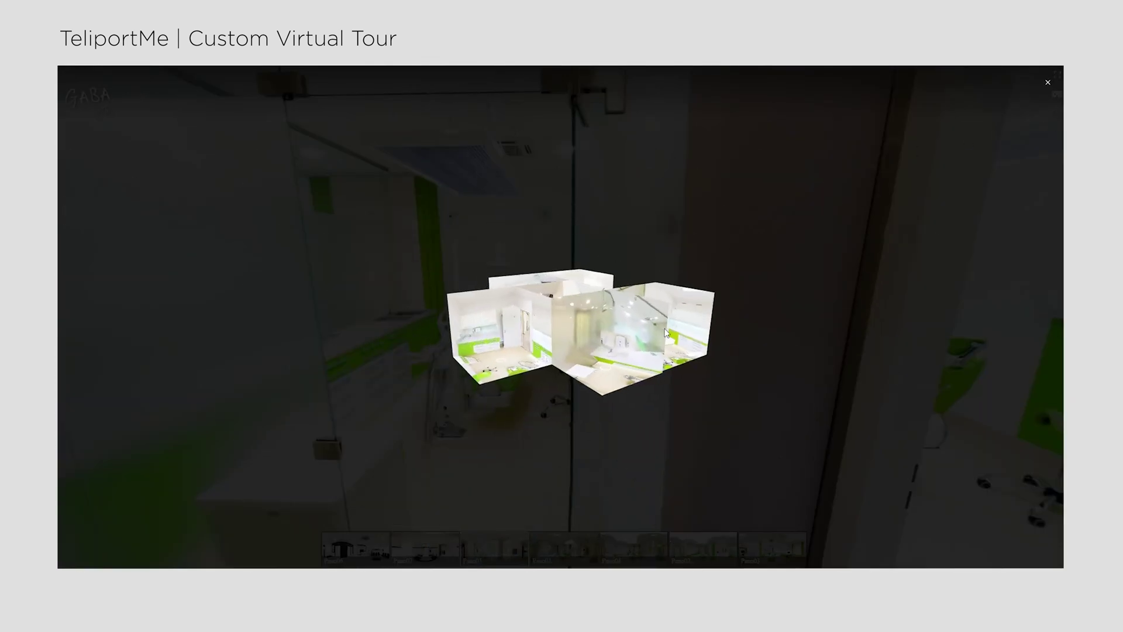
left_click_drag(537, 373, 547, 465)
scroll(490, 385, "up", 3)
left_click(555, 337)
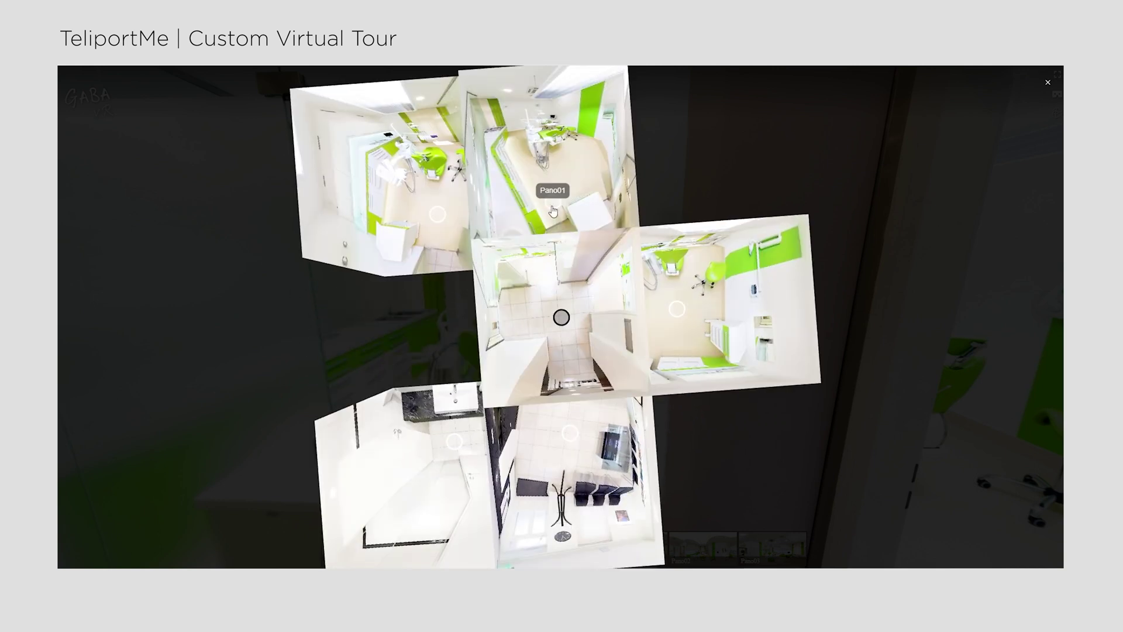